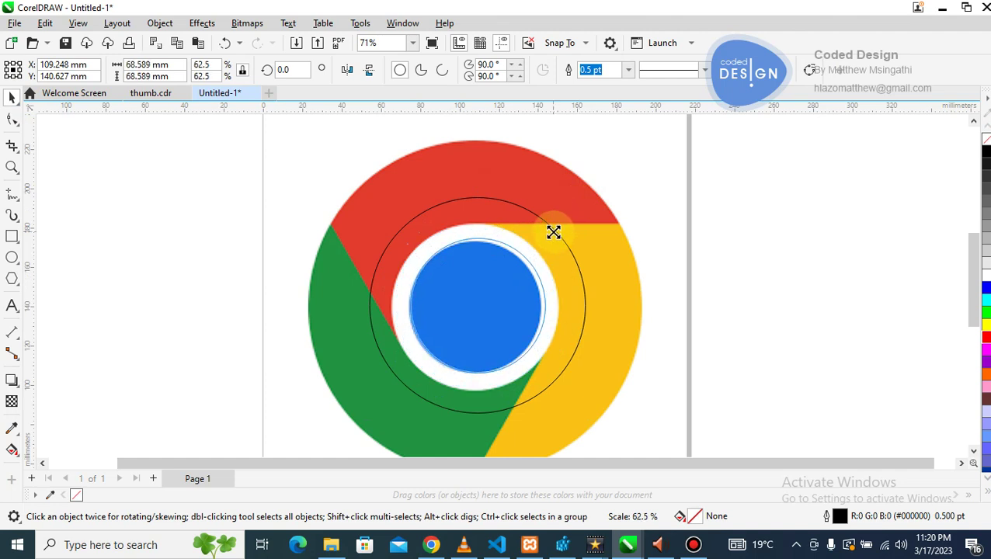
Adjust the circle's size and position to trace the logo's blue centre, about 66 mm in diameter
drag(501, 293, 497, 293)
key(z)
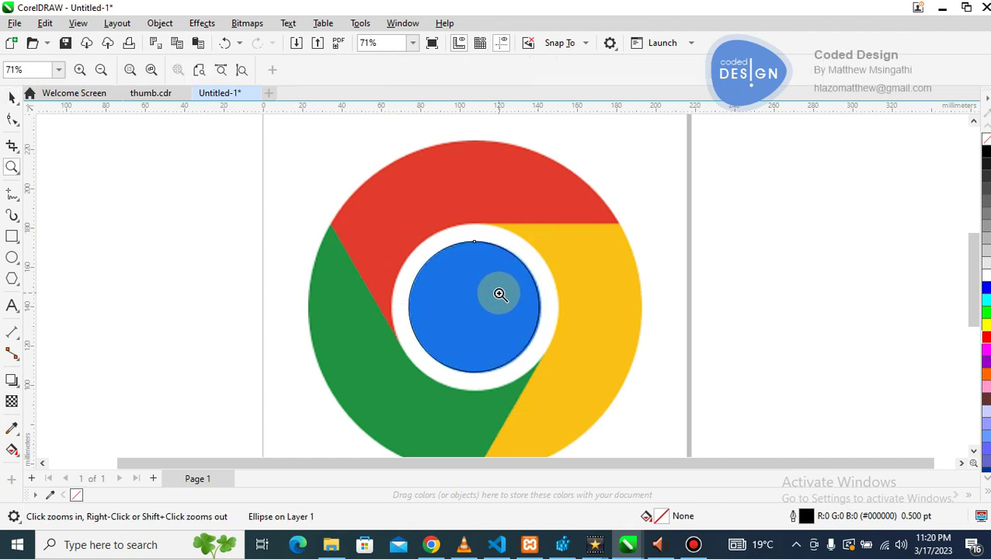
click(500, 293)
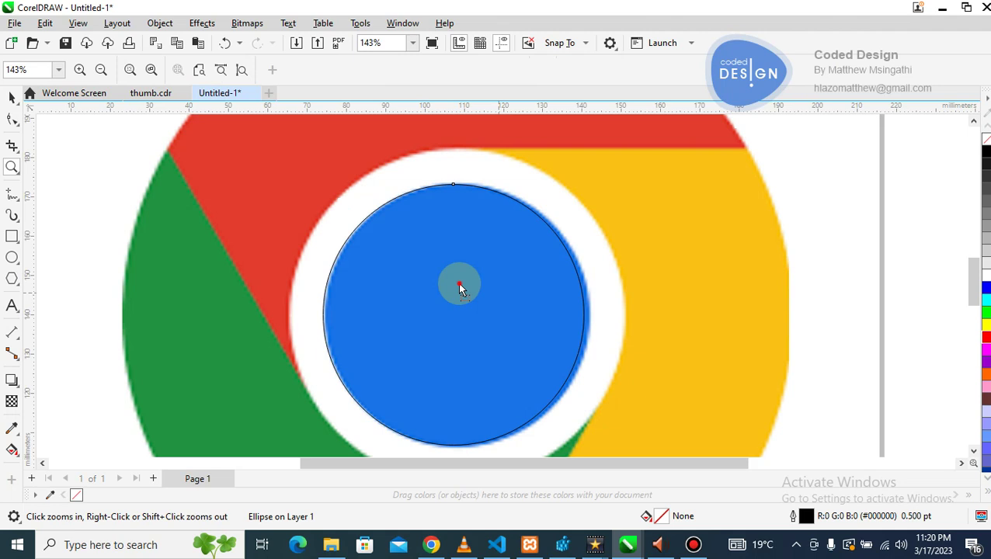
key(space)
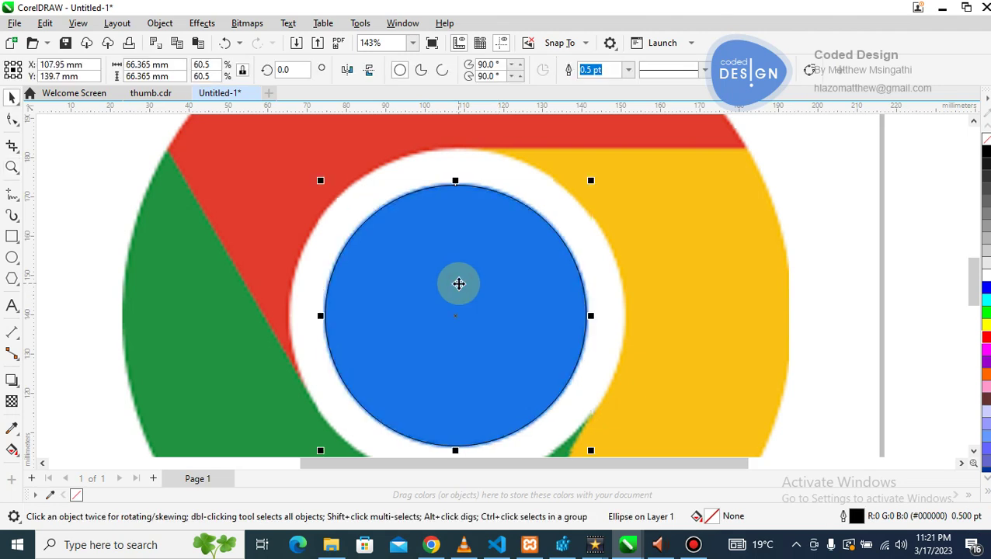
key(space)
key(F3)
key(F3)
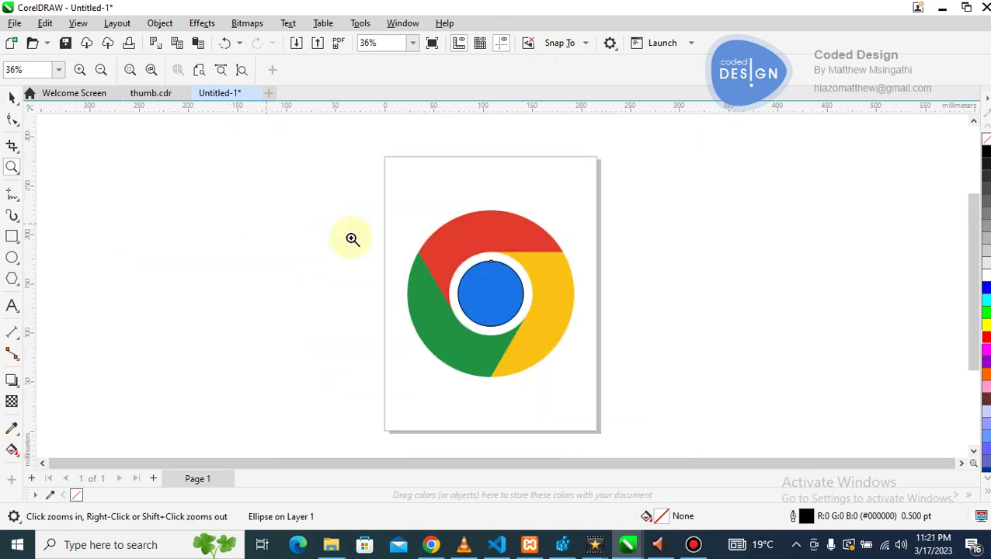
click(513, 283)
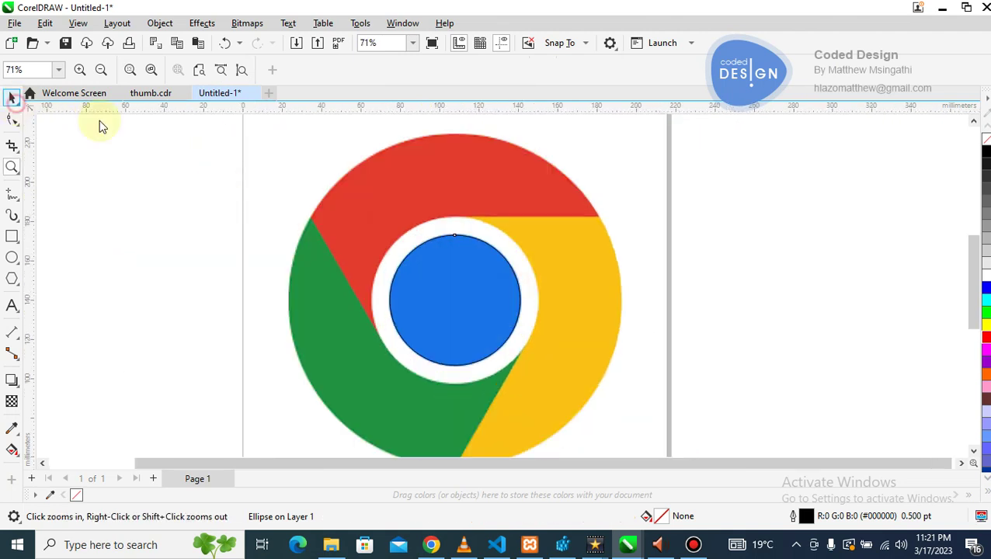
Create two larger concentric copies of the circle, about 86 mm and 170 mm wide, matching the white ring's and logo's outer edges
key(space)
drag(527, 233, 546, 210)
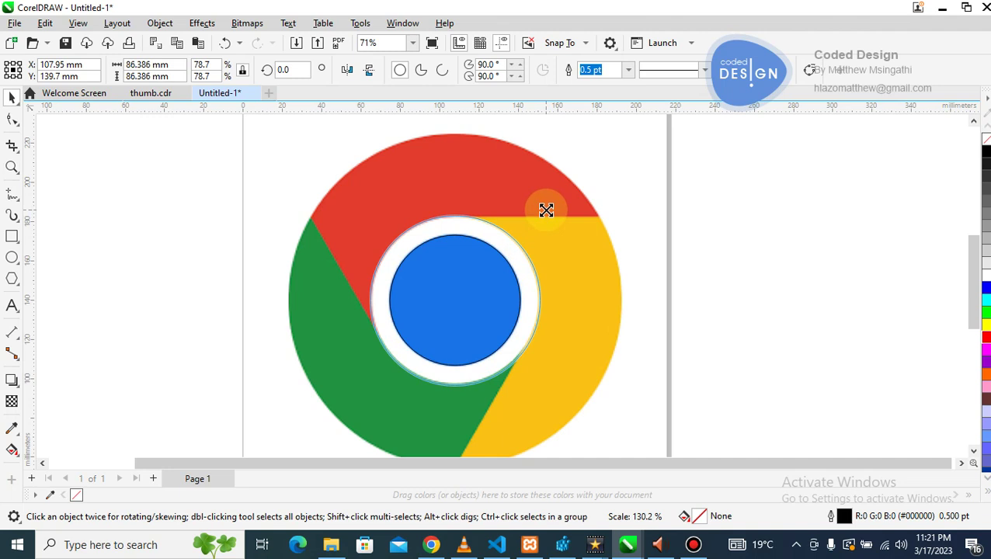
drag(546, 210, 626, 192)
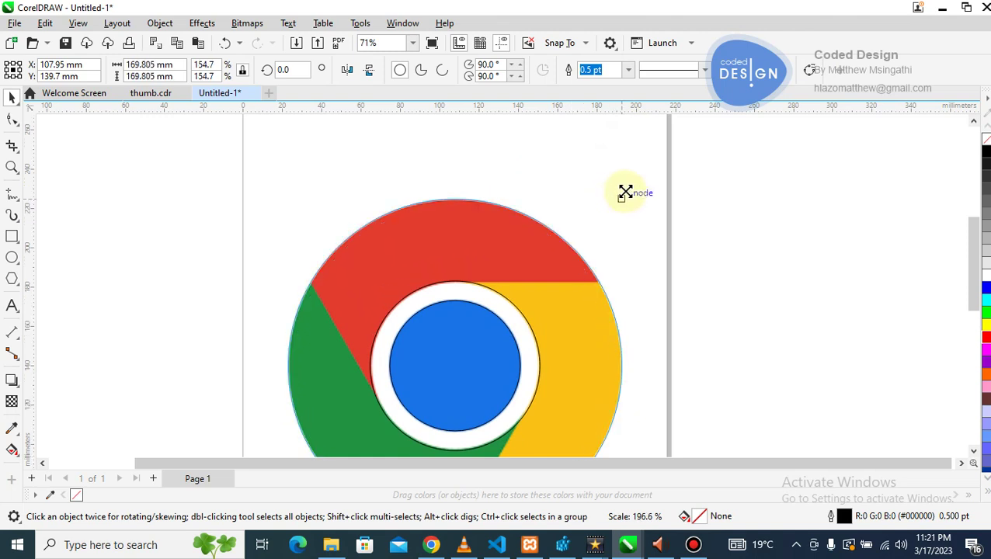
drag(626, 192, 626, 194)
Draw a straight Pen line about 83 mm long along the red-yellow boundary, from the white ring's edge past the outer circle
key(z)
shift+click(582, 201)
shift+click(582, 202)
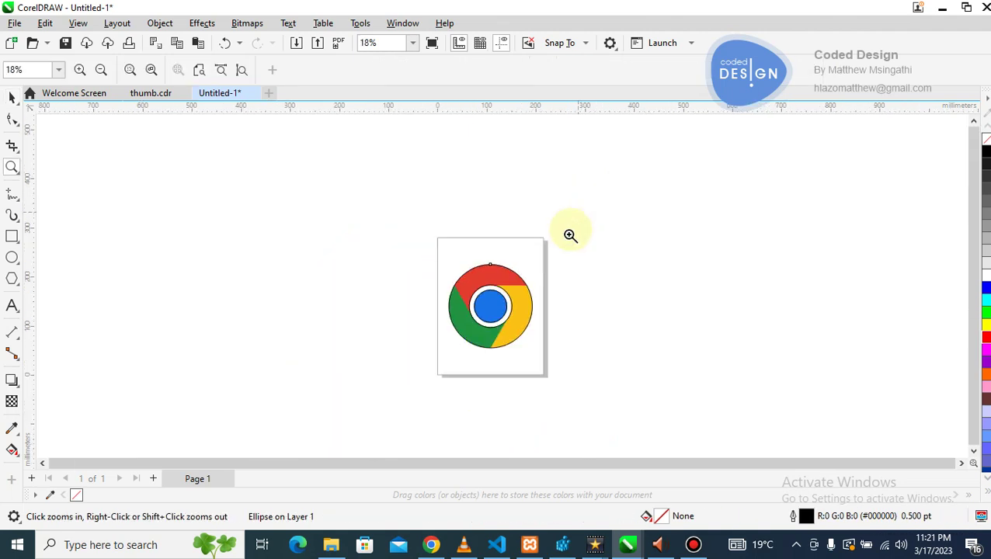
click(530, 274)
click(449, 356)
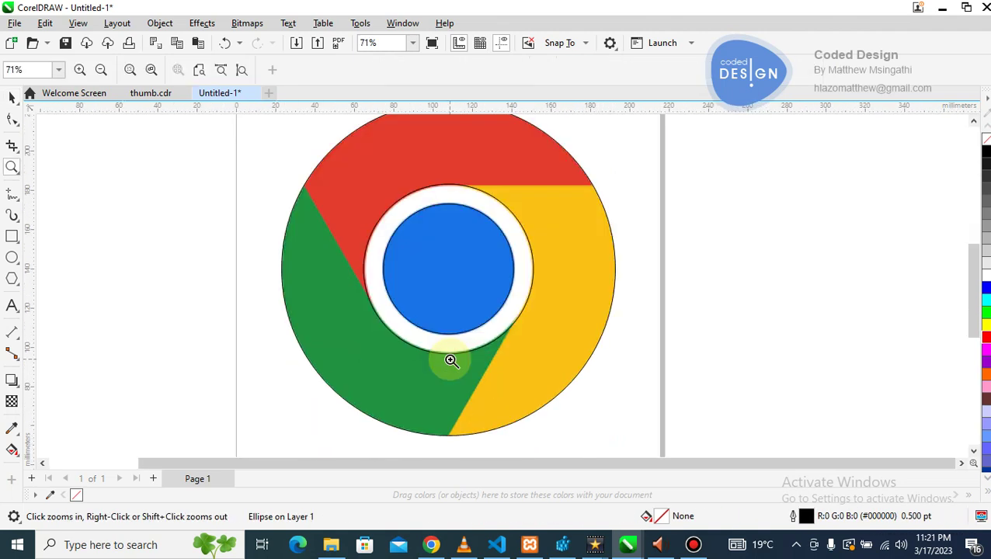
shift+click(481, 283)
click(519, 276)
click(497, 227)
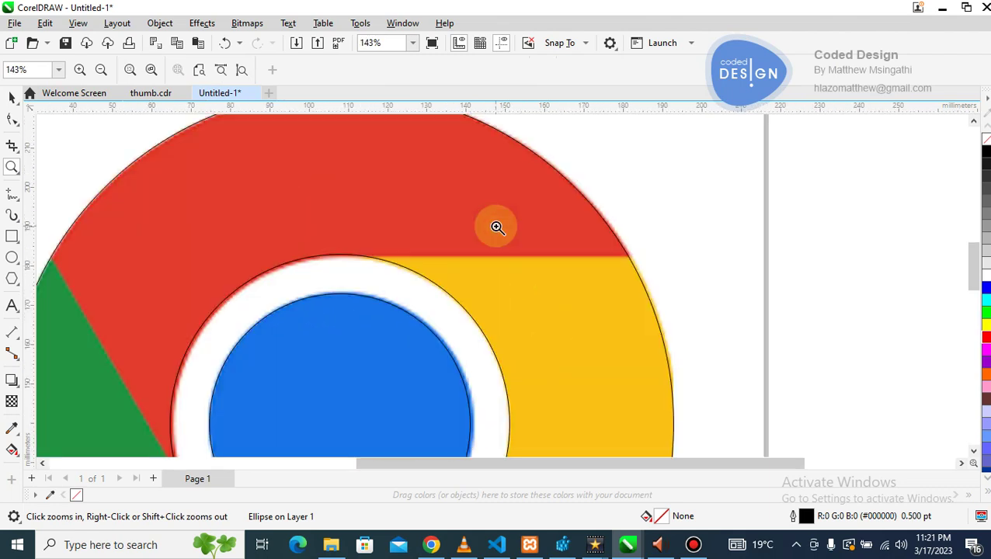
click(18, 200)
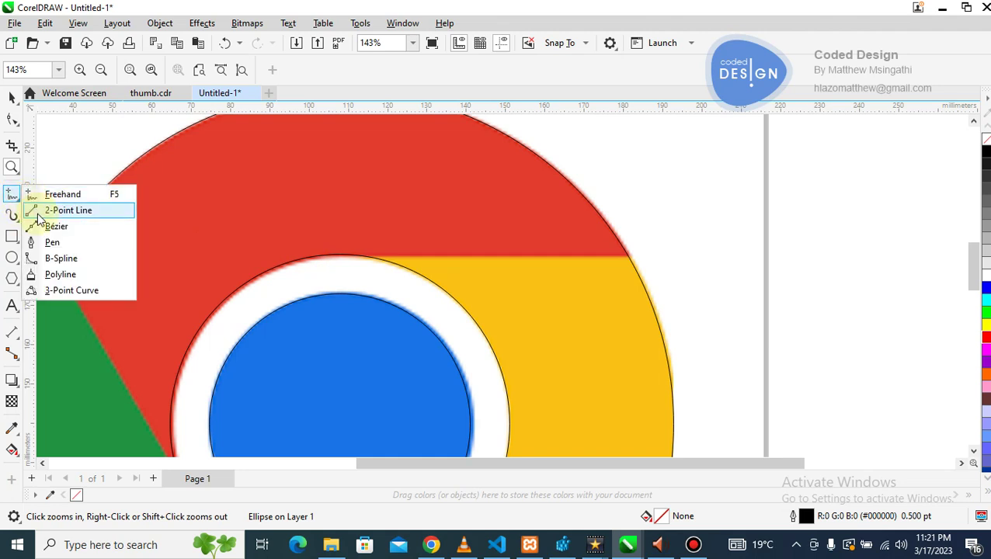
click(73, 244)
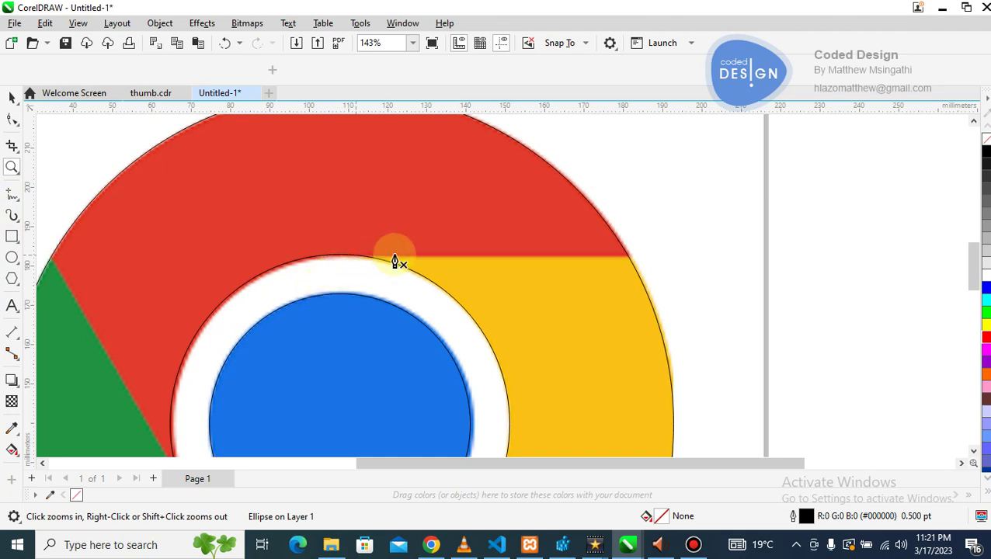
click(363, 257)
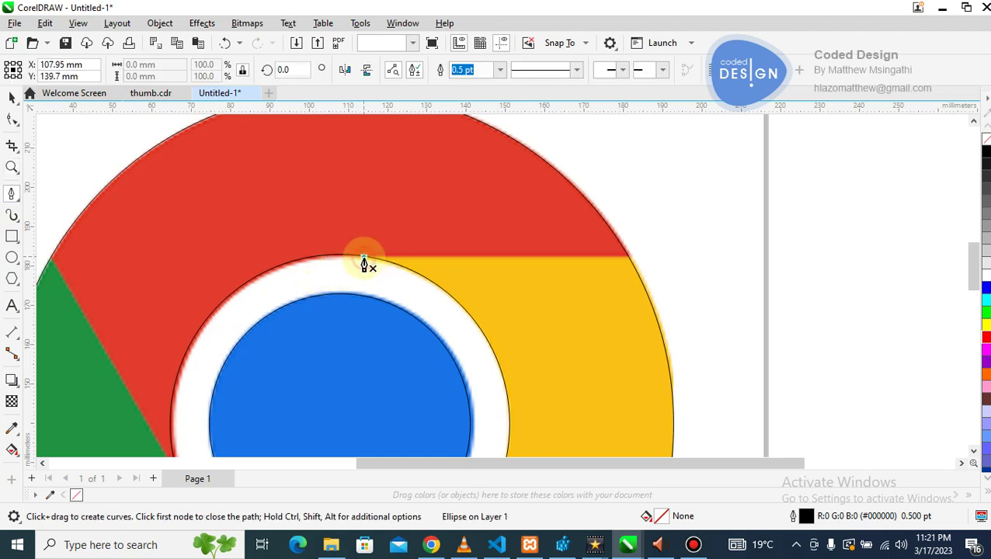
click(689, 256)
click(705, 307)
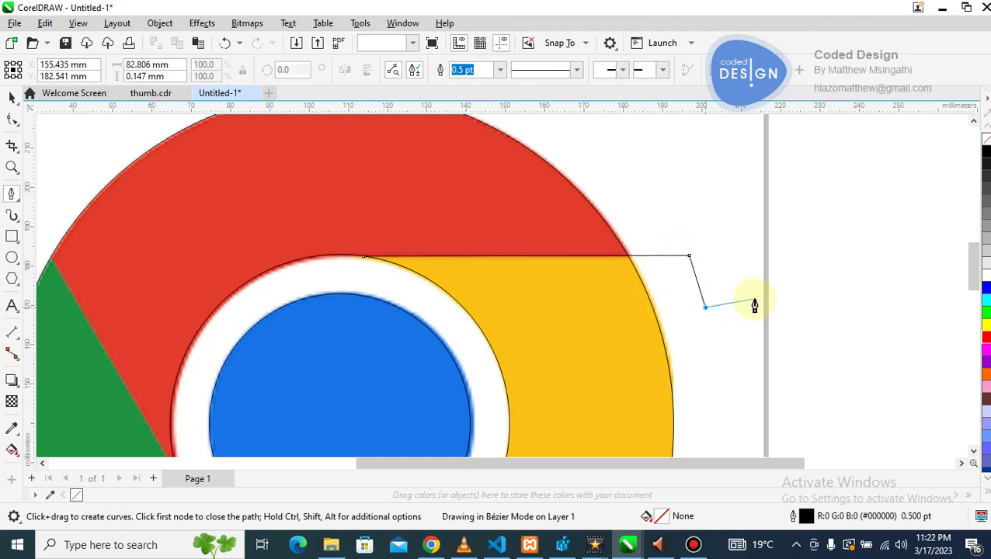
key(ctrl+z)
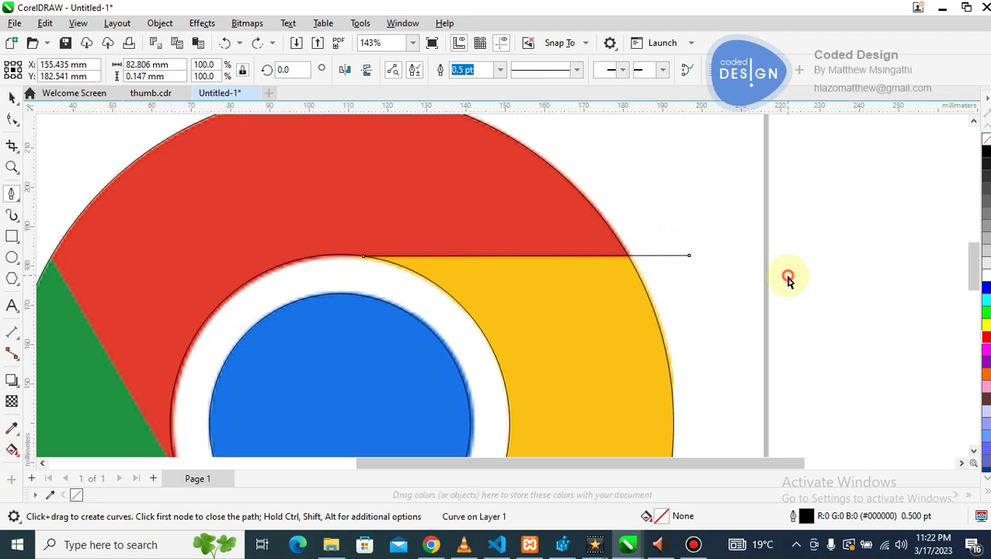
click(788, 280)
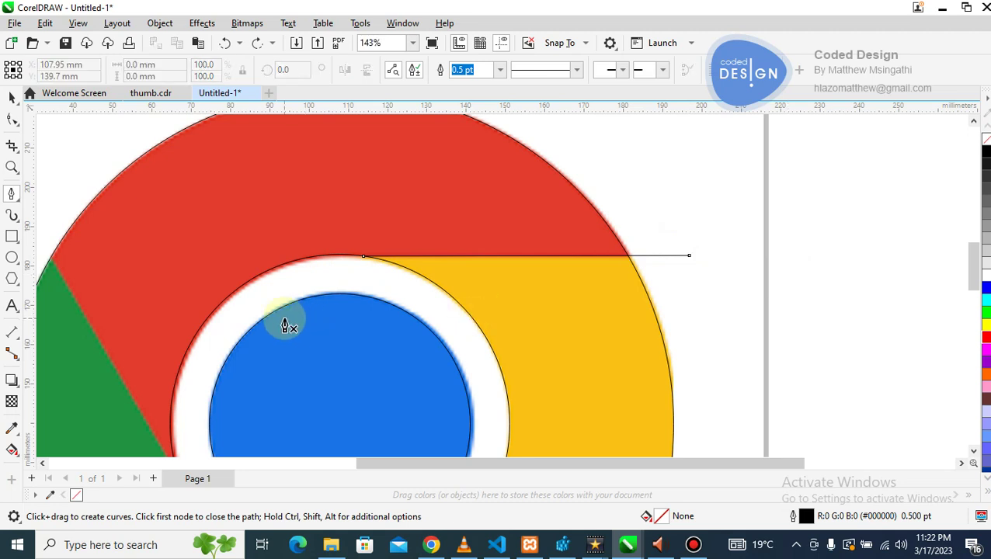
Draw a straight Pen line along the red-green boundary, from the white ring's edge past the outer circle
key(z)
key(F3)
click(372, 305)
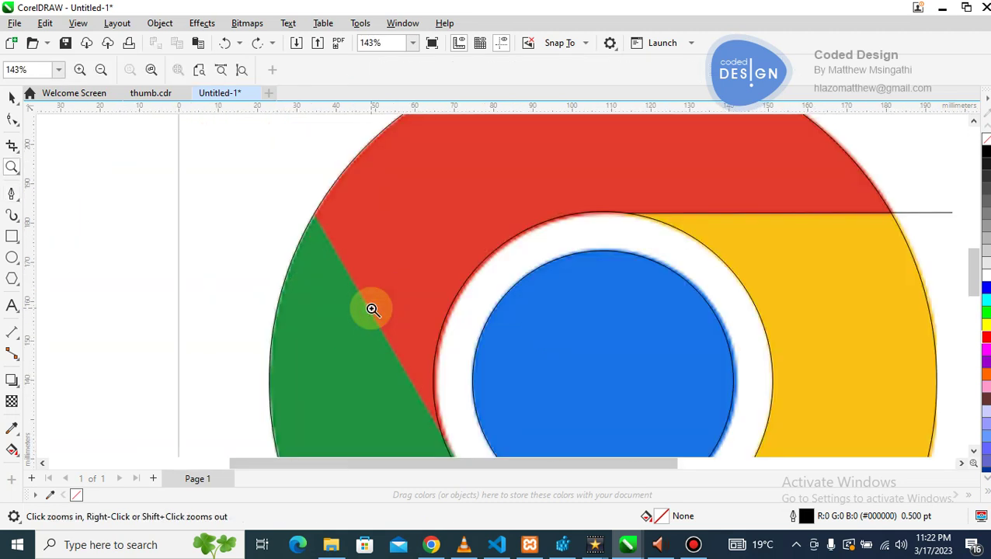
key(F3)
click(493, 311)
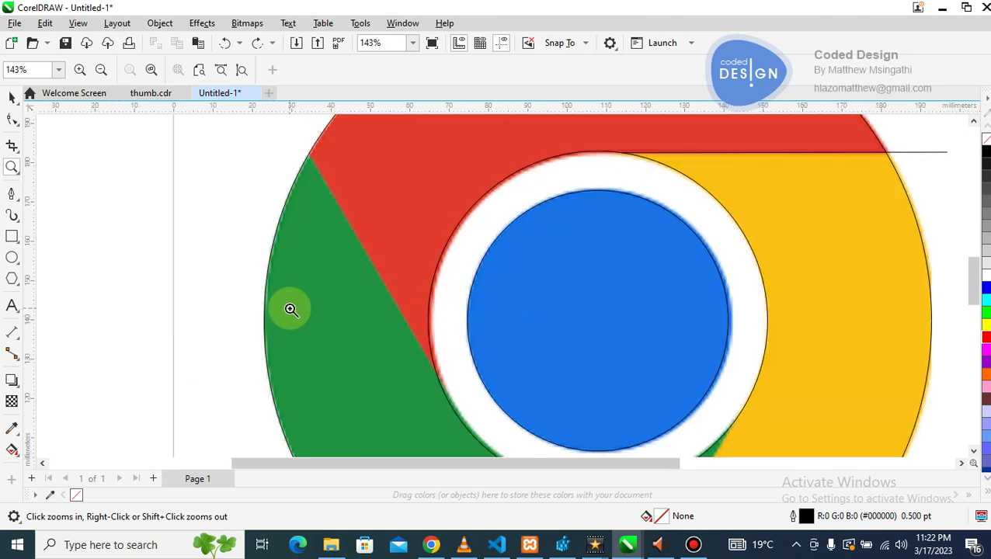
click(11, 193)
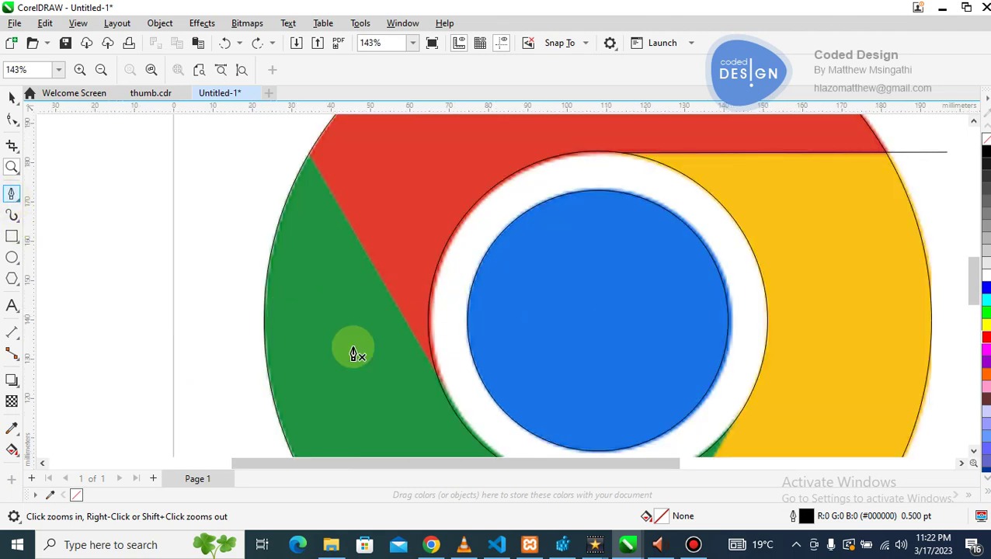
click(440, 386)
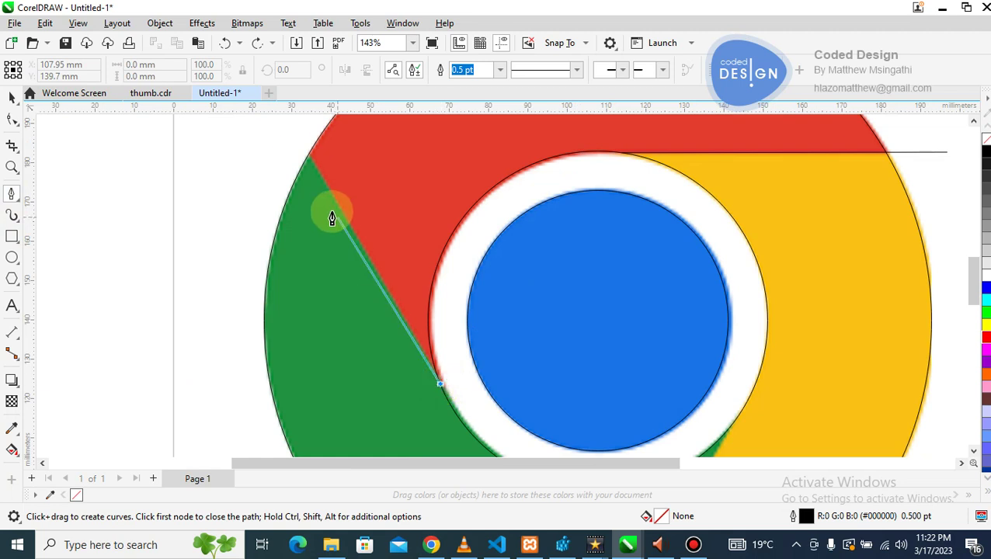
double_click(298, 142)
Draw a straight Pen line along the green-yellow boundary, from the white ring's edge past the outer circle
key(z)
key(F3)
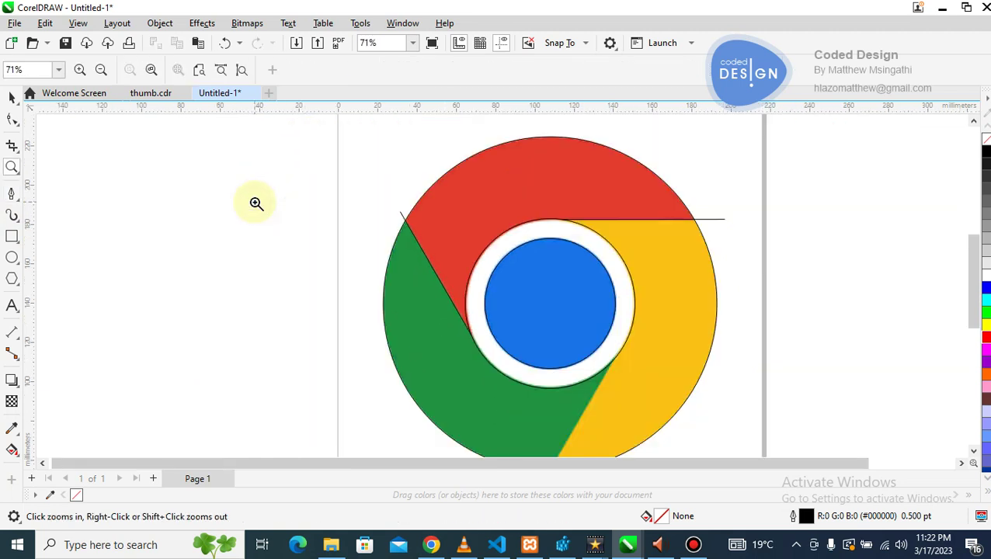
click(613, 376)
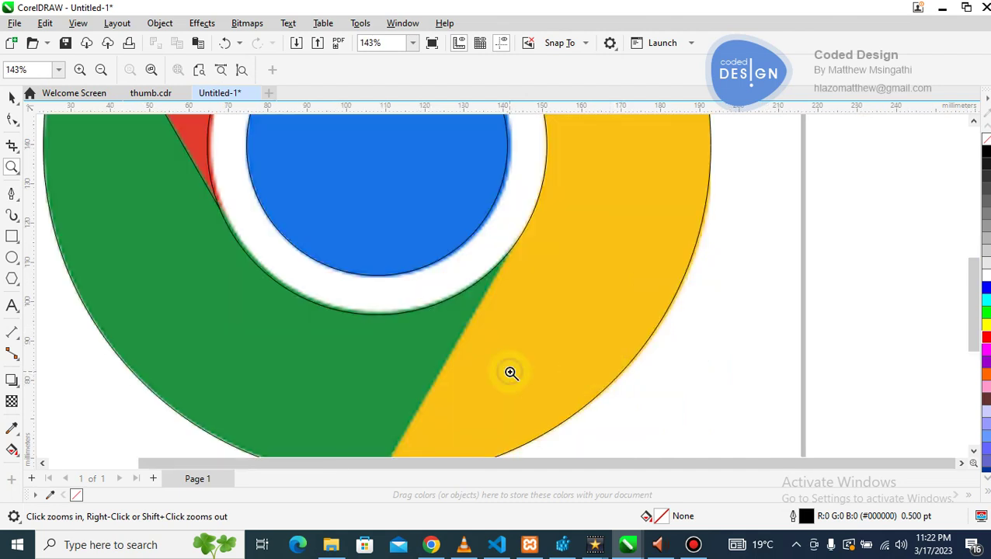
right_click(511, 373)
click(515, 342)
click(12, 193)
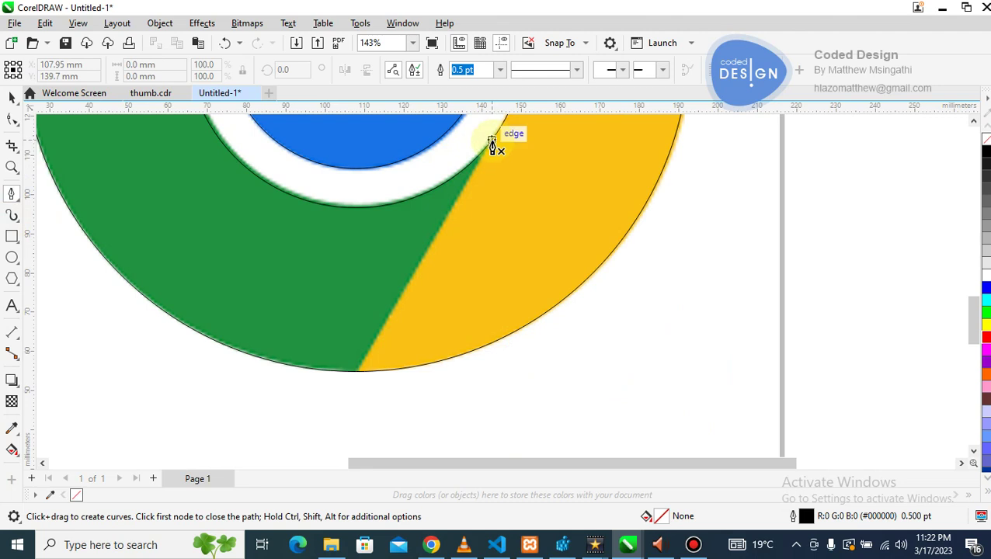
click(492, 142)
click(331, 419)
Sample the logo's red (#E33B2E) as the Smart Fill colour and fill the enclosed red section with it
key(z)
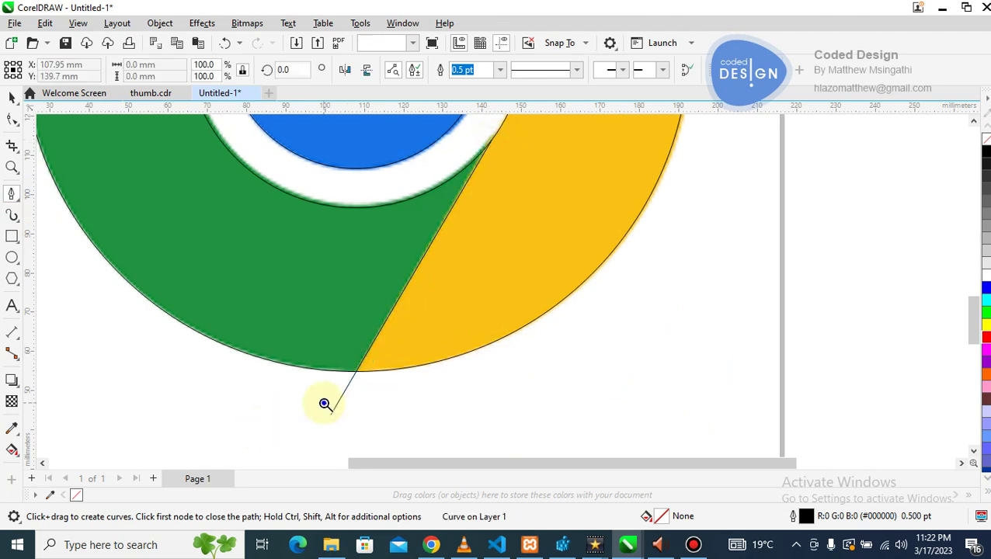
right_click(325, 405)
right_click(420, 282)
click(501, 259)
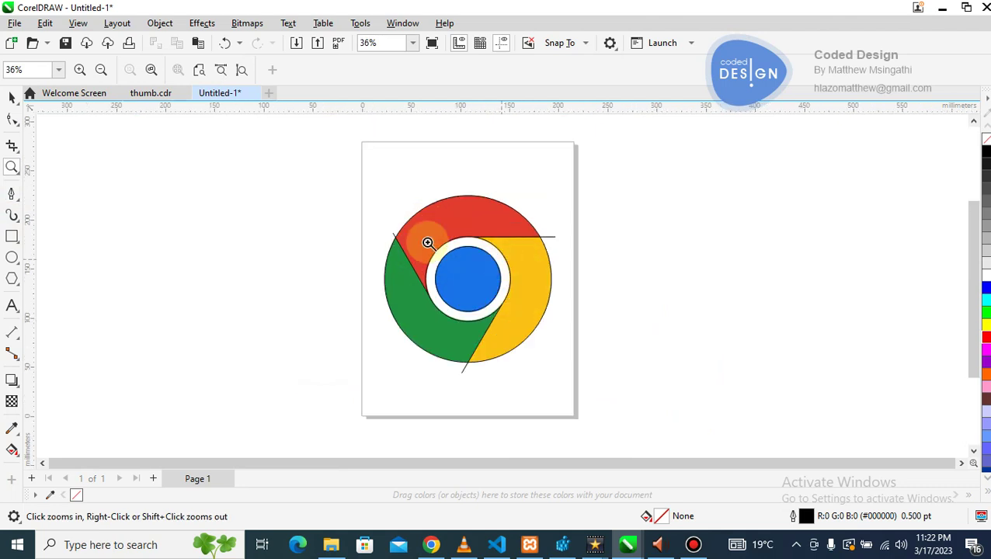
key(space)
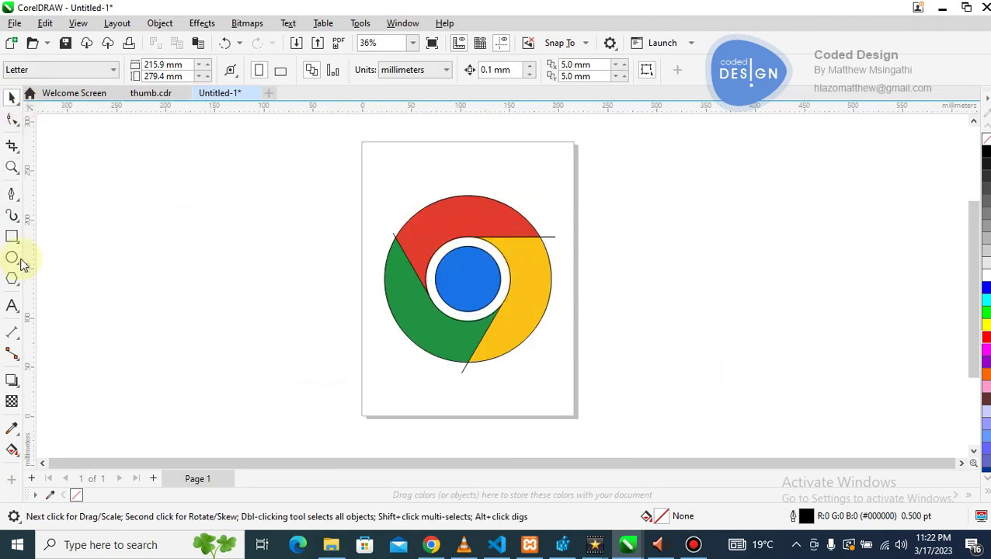
click(21, 460)
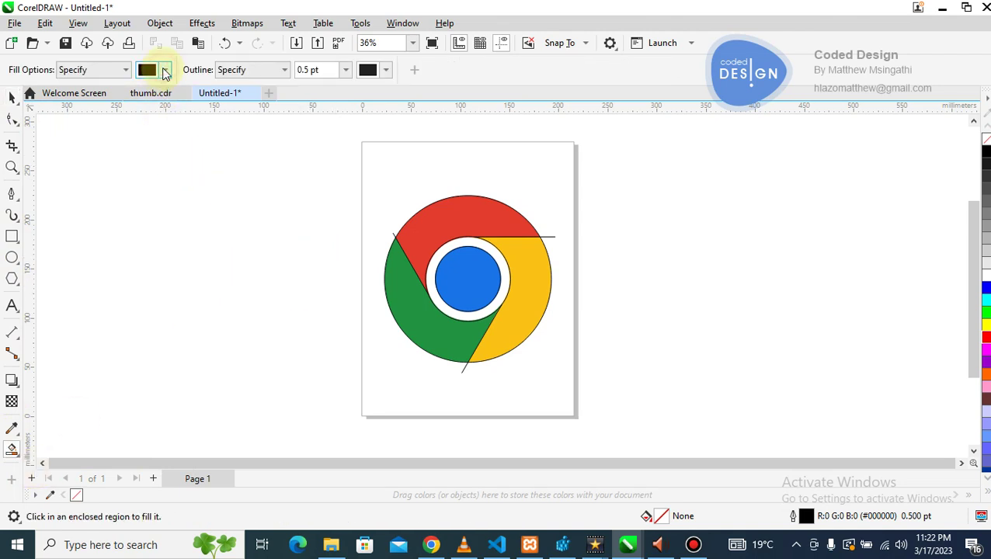
click(165, 70)
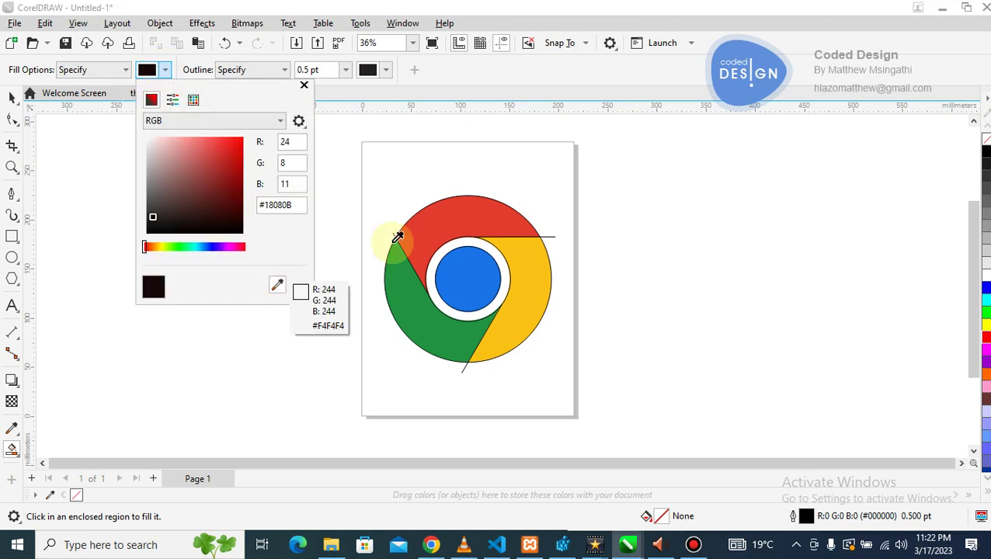
click(440, 232)
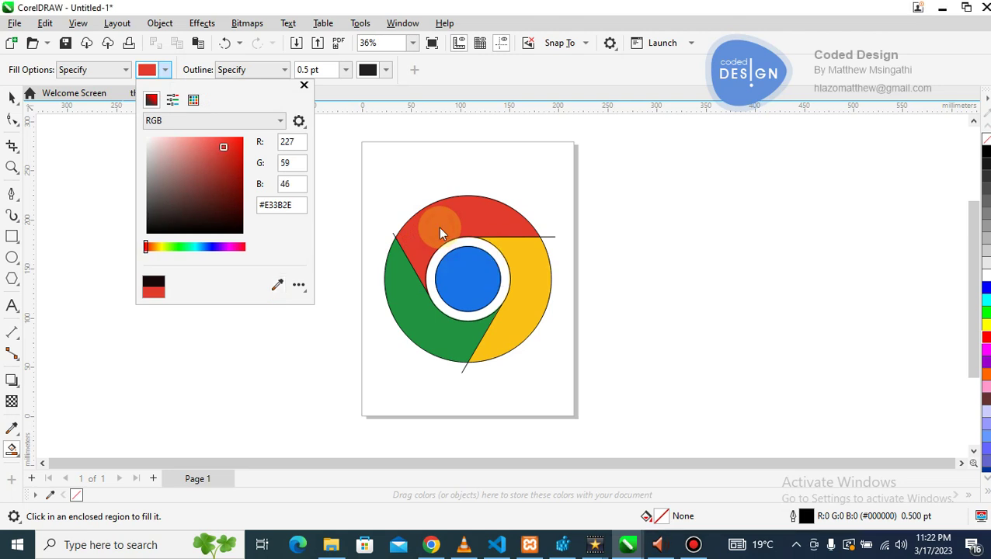
click(439, 227)
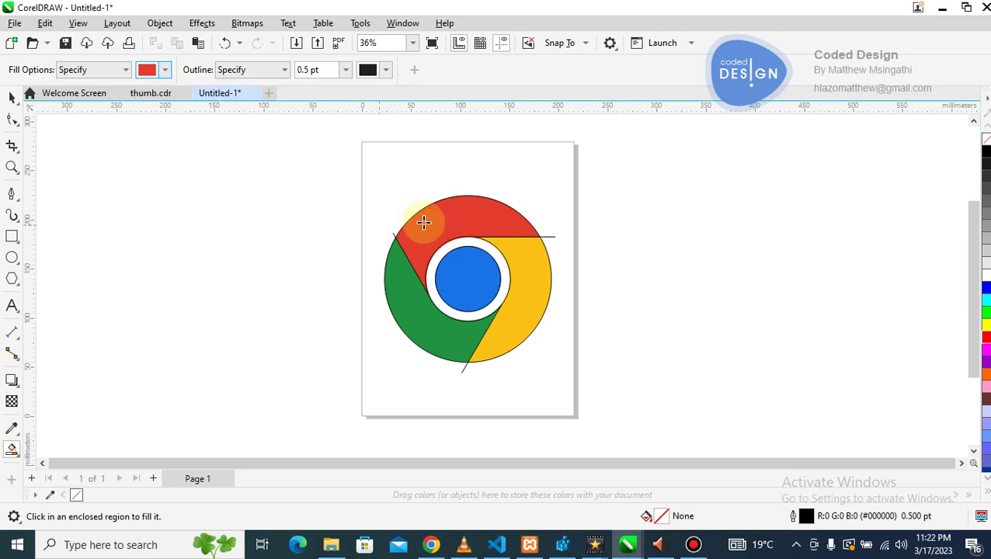
click(433, 224)
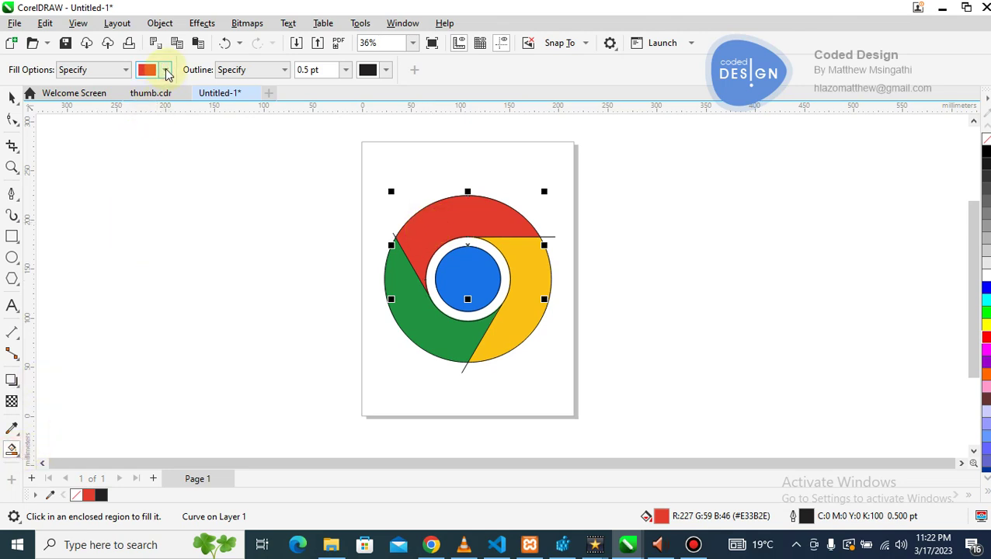
Sample the logo's green (#229342) as the Smart Fill colour and fill the yellow section with it
click(166, 73)
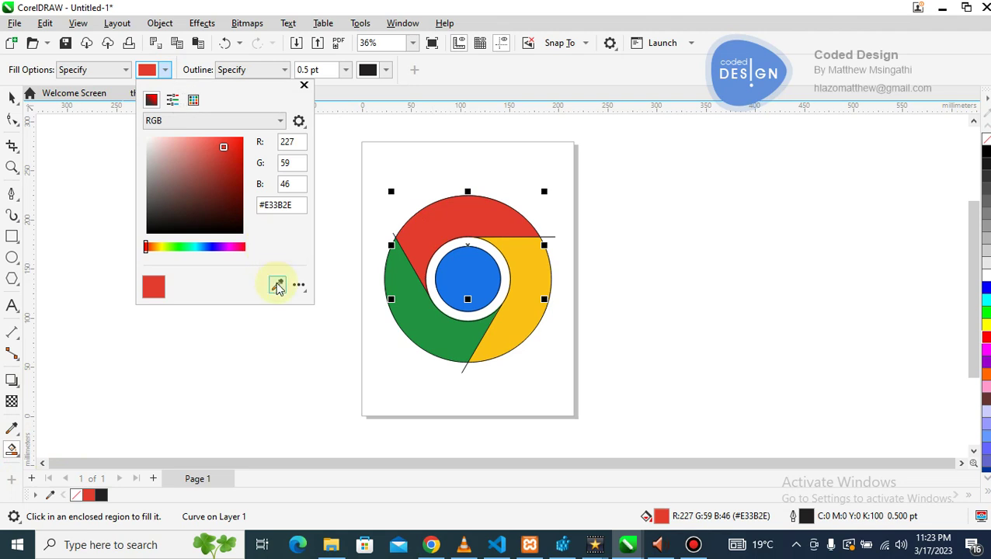
click(413, 308)
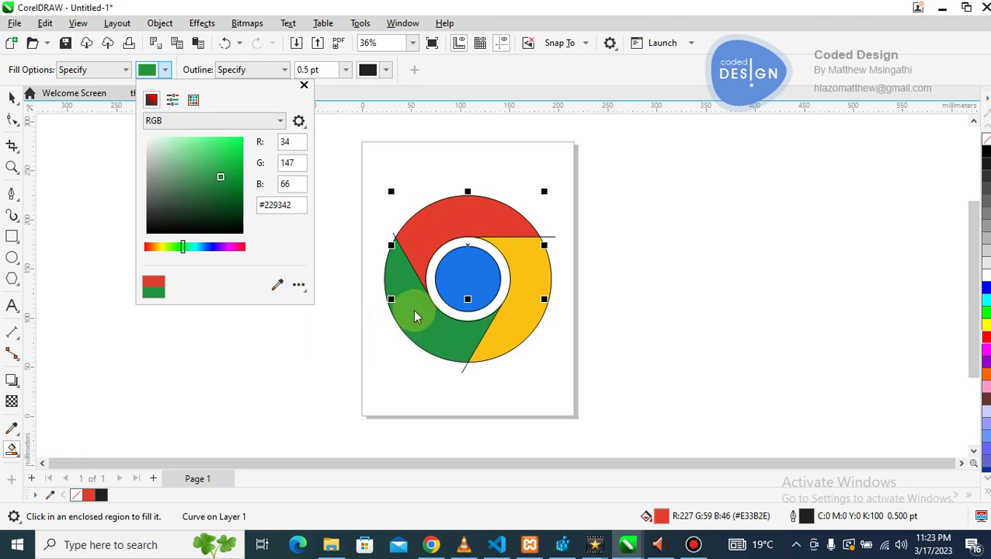
click(405, 365)
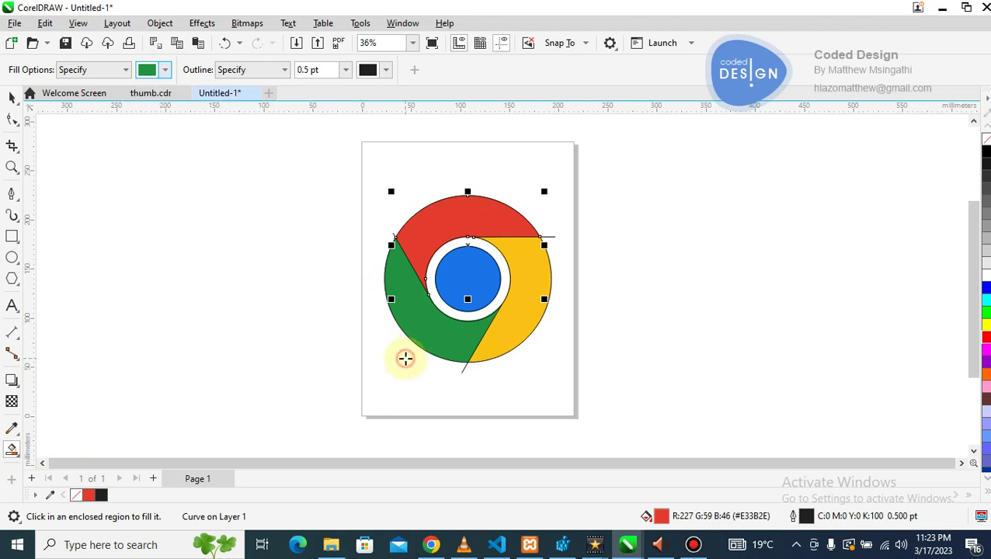
click(516, 310)
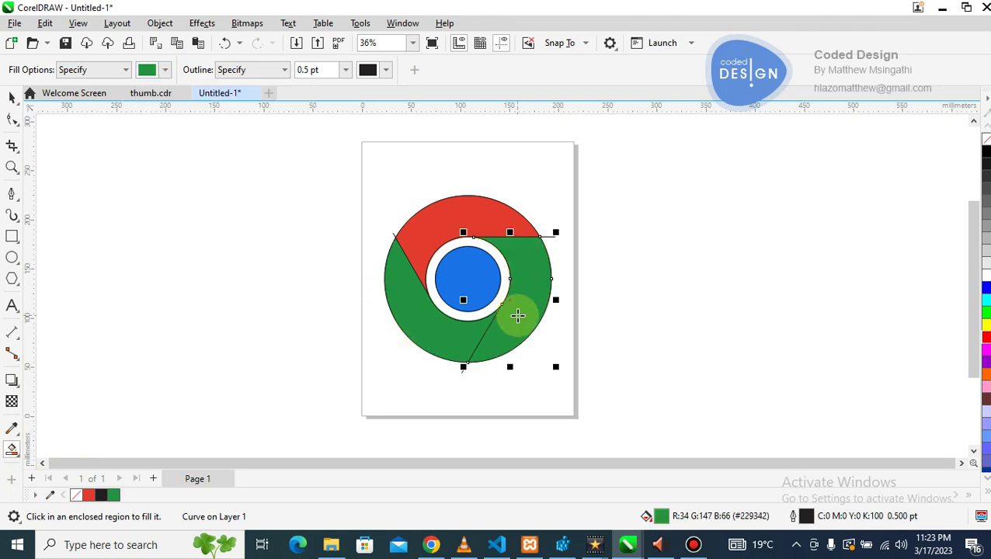
Undo the green fill on the yellow section and Smart Fill the logo's green section with #229342 instead
key(ctrl+z)
click(427, 333)
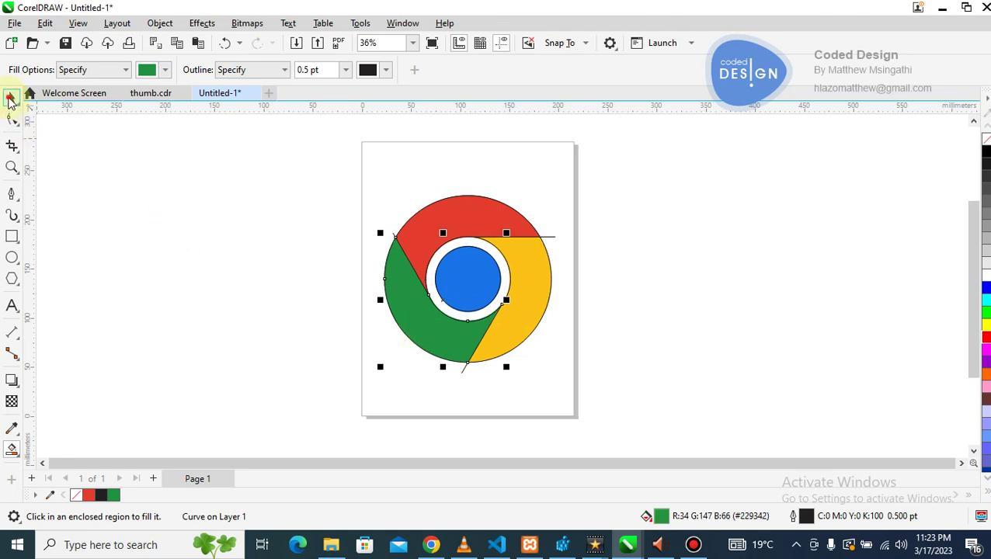
key(space)
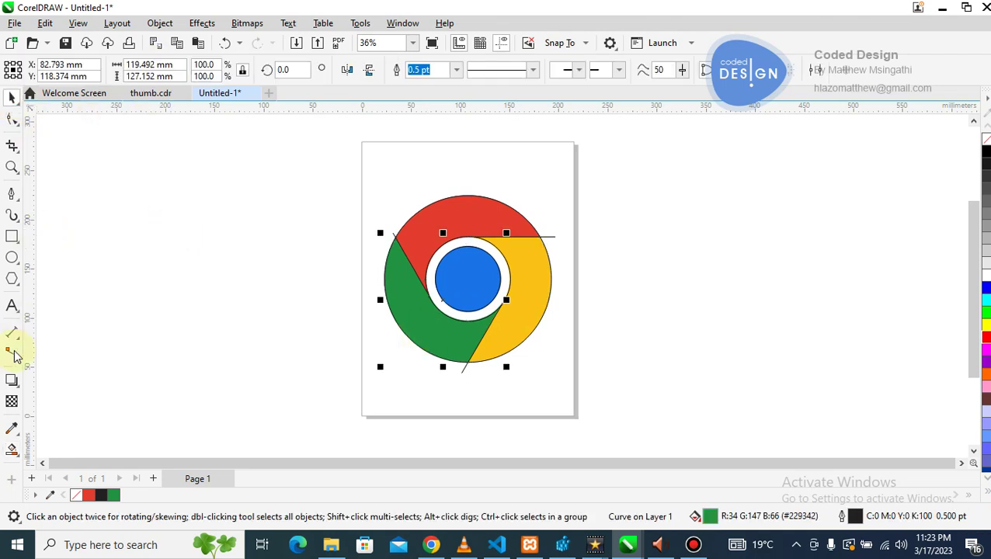
Sample the logo's yellow (#FBC116) as the Smart Fill colour and fill the yellow section with it
click(13, 448)
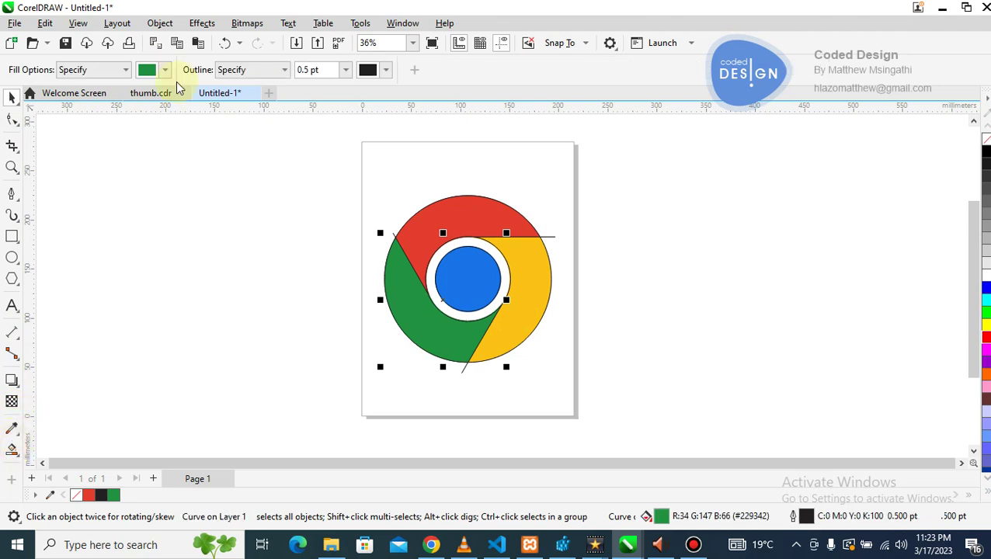
click(165, 71)
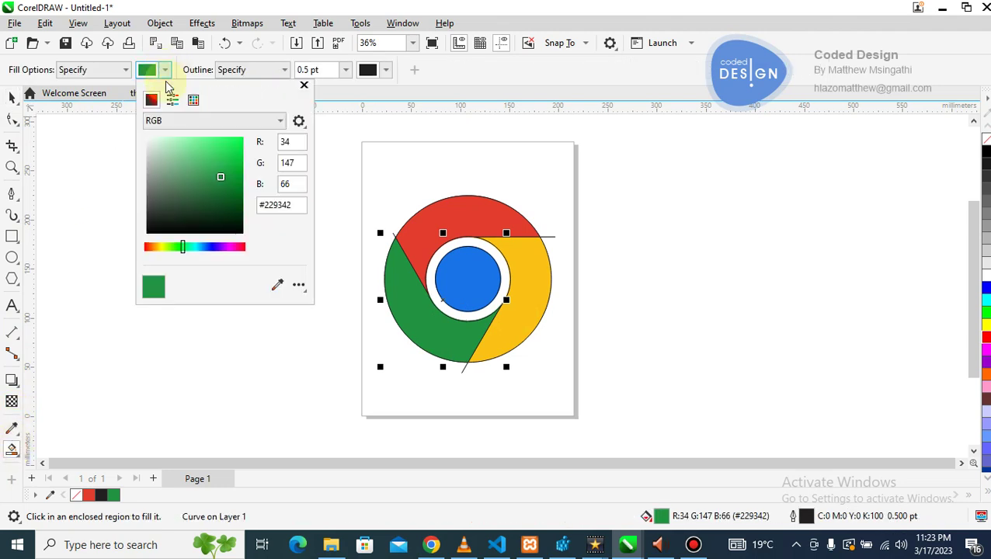
click(277, 286)
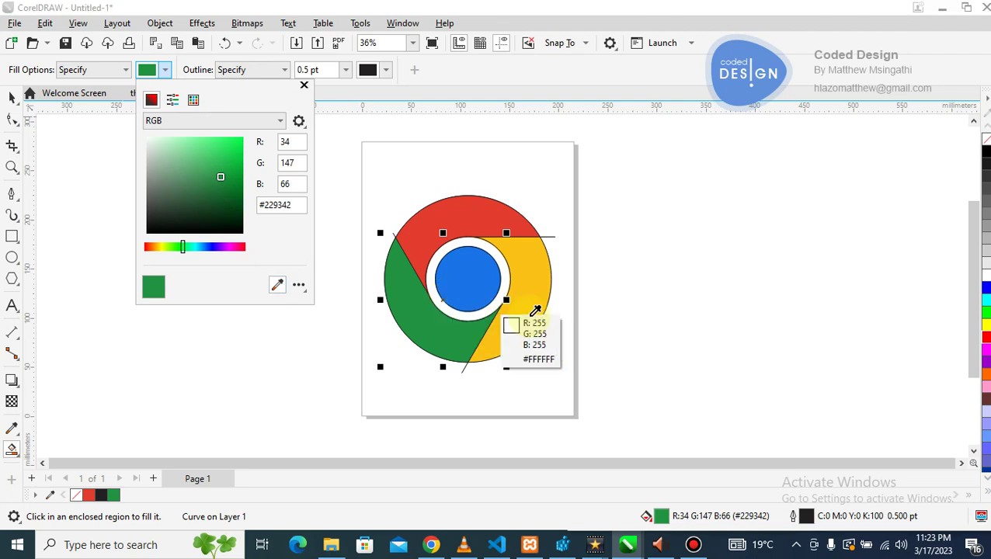
click(528, 307)
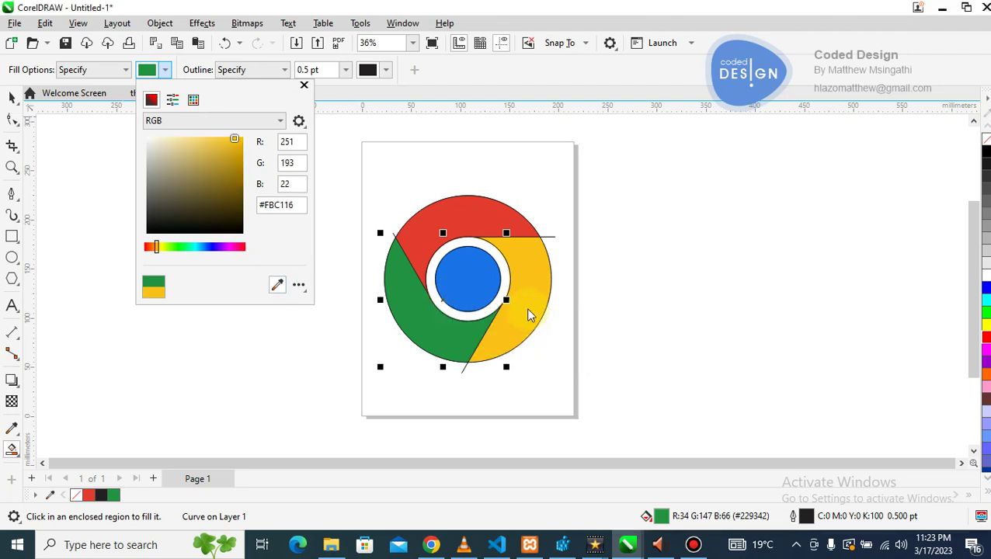
click(526, 308)
click(528, 289)
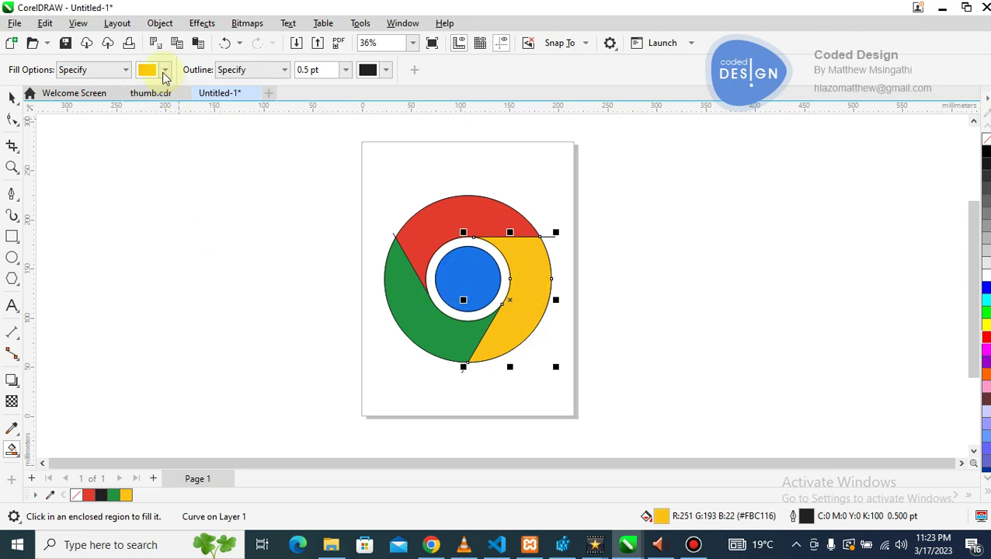
Sample the logo's blue (#1A73E8) as the Smart Fill colour and fill the inner circle with it
click(164, 70)
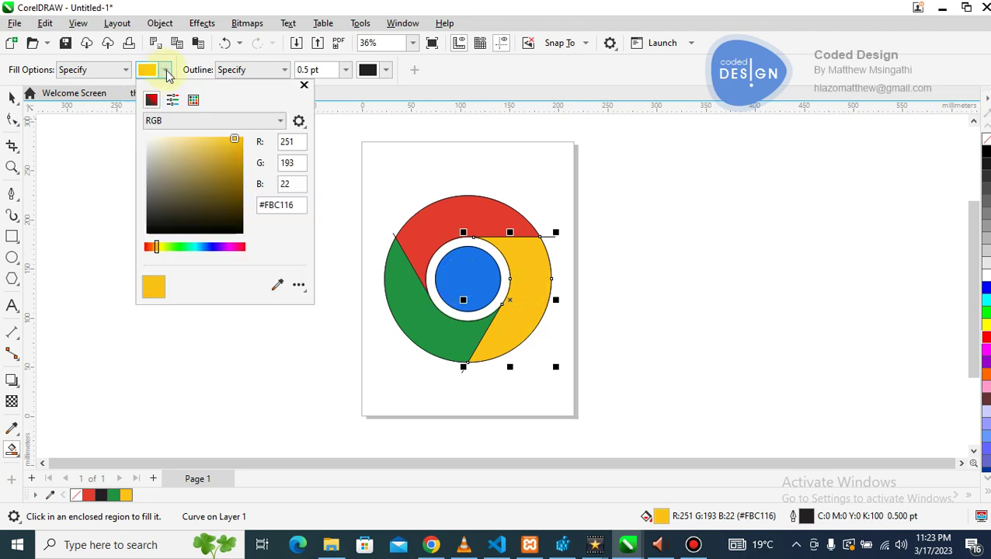
click(278, 286)
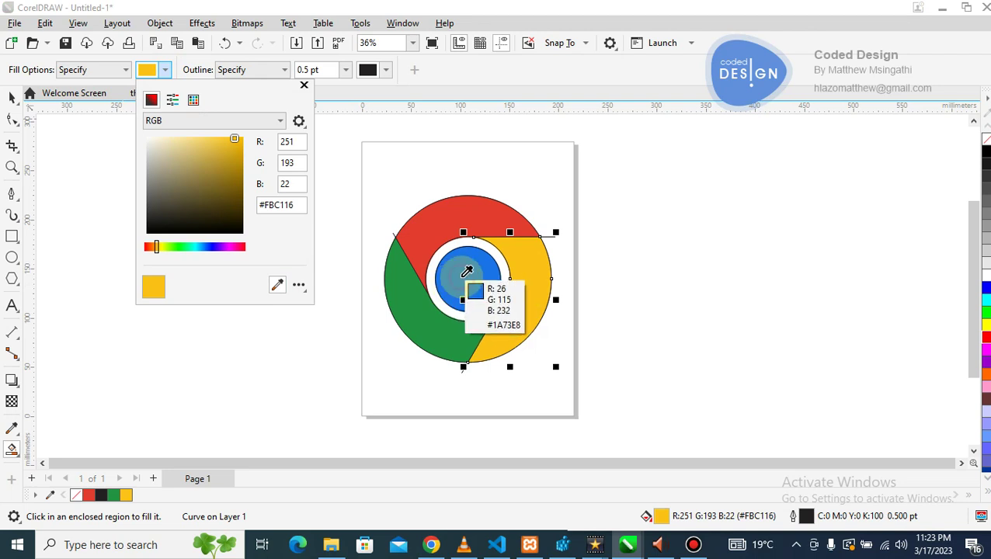
click(466, 271)
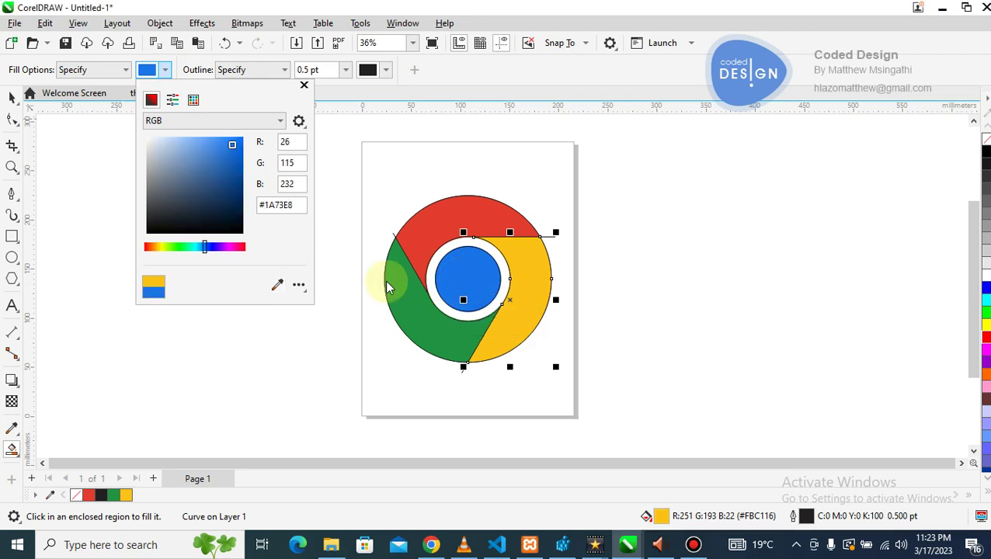
click(467, 270)
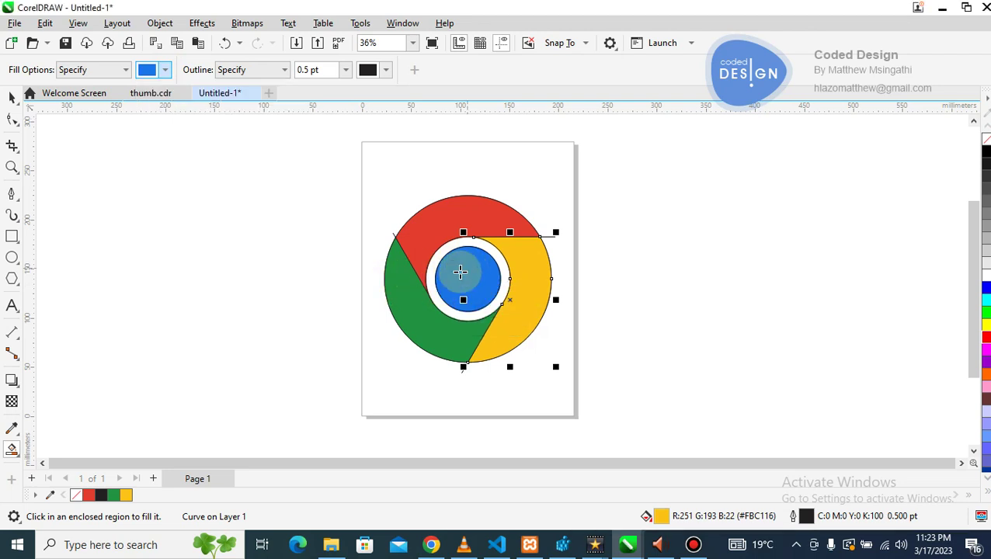
click(462, 271)
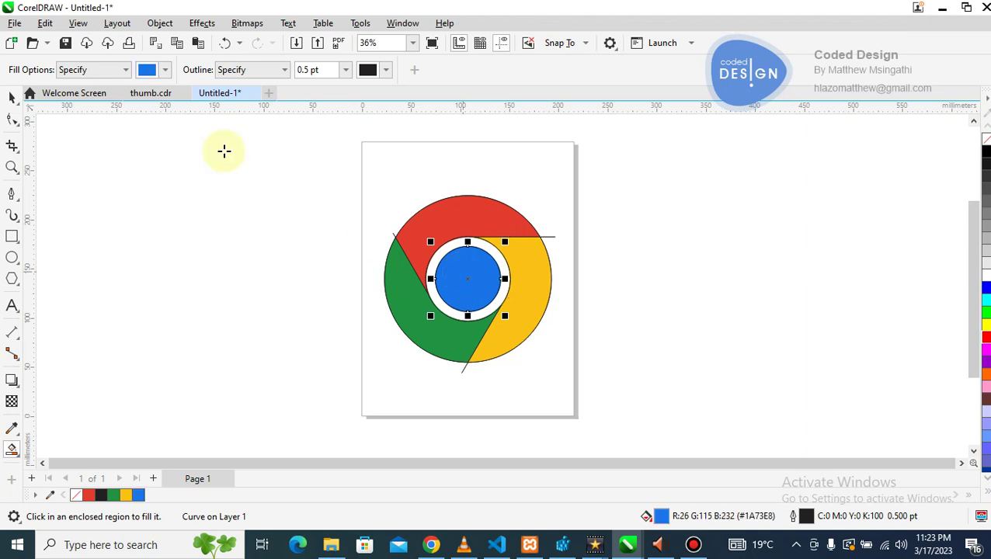
Move the reference bitmap out from behind the traced shapes, leftwards to about X -84 mm, keeping its height
click(11, 97)
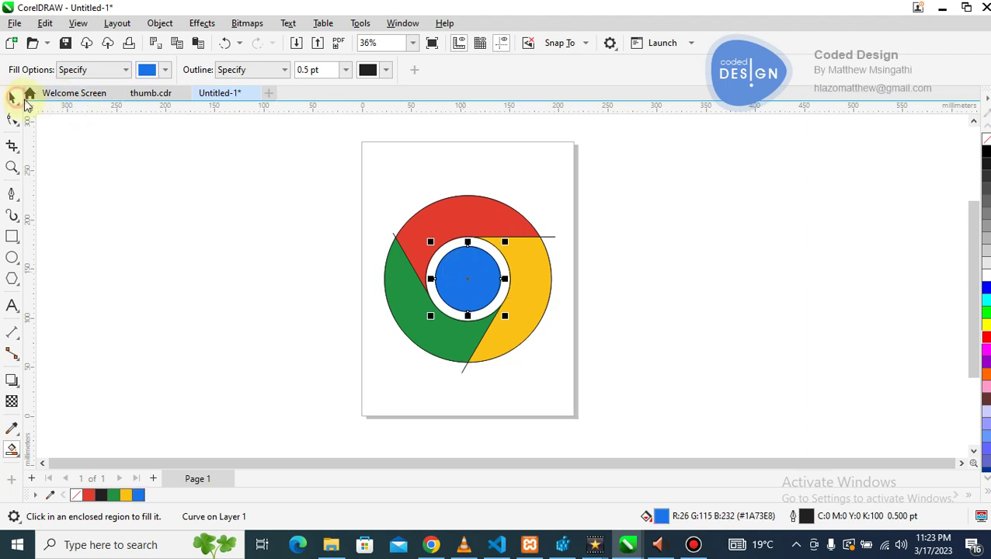
click(222, 213)
click(419, 202)
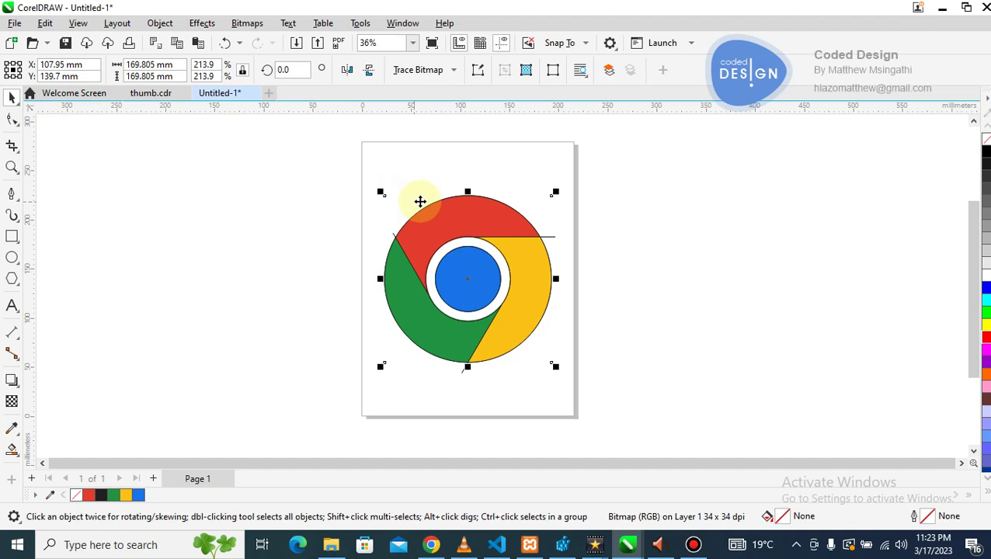
drag(419, 201, 230, 195)
click(375, 173)
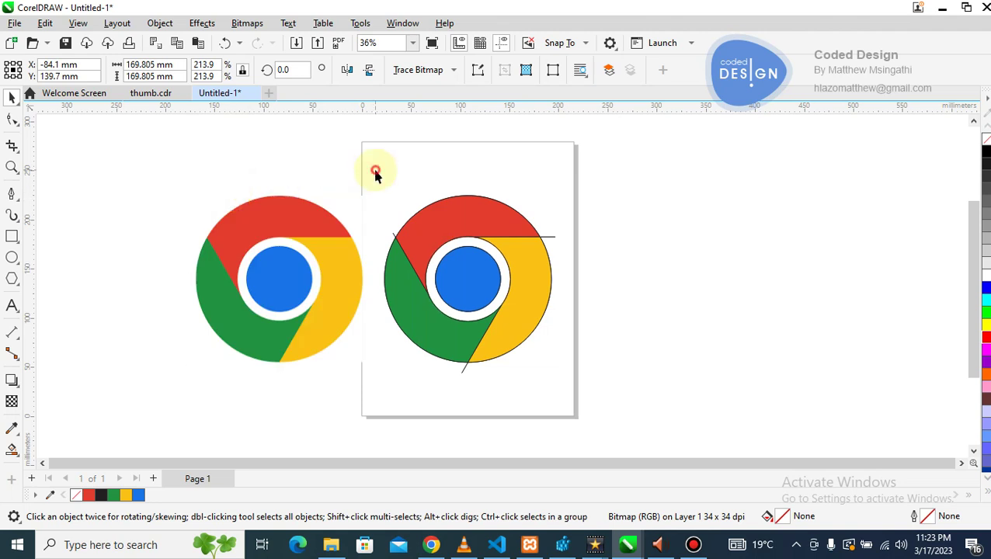
Delete the three construction lines that extend past the traced logo's outer circle
click(552, 239)
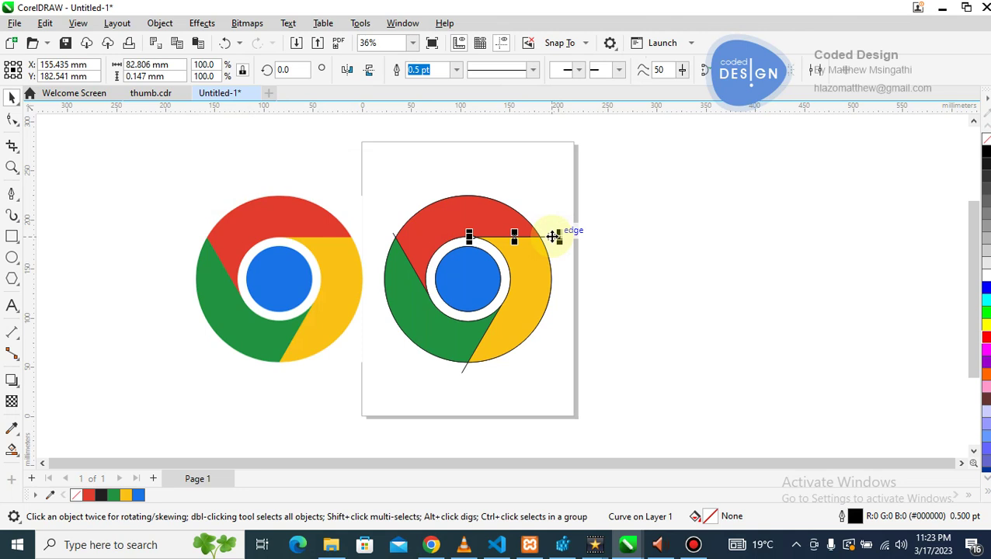
click(553, 237)
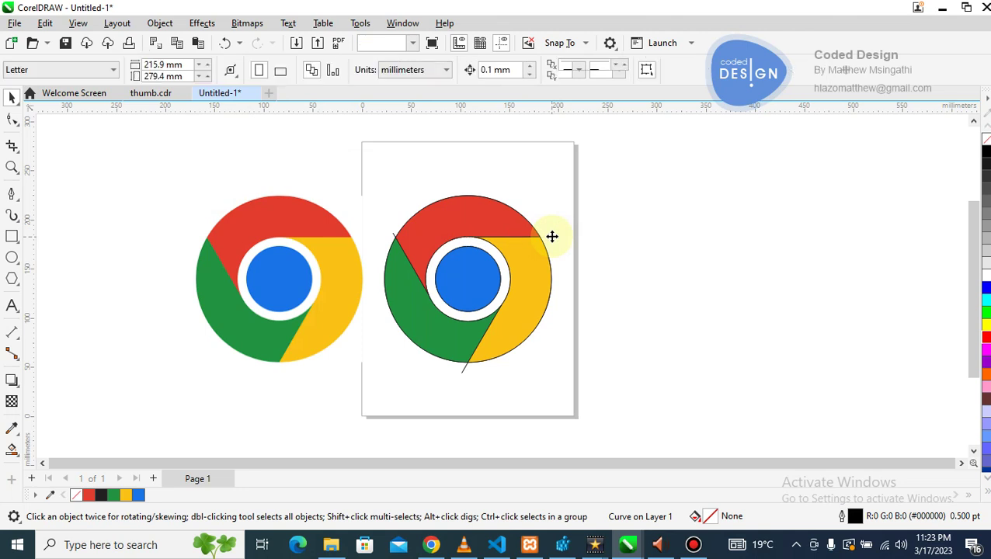
click(465, 374)
click(464, 374)
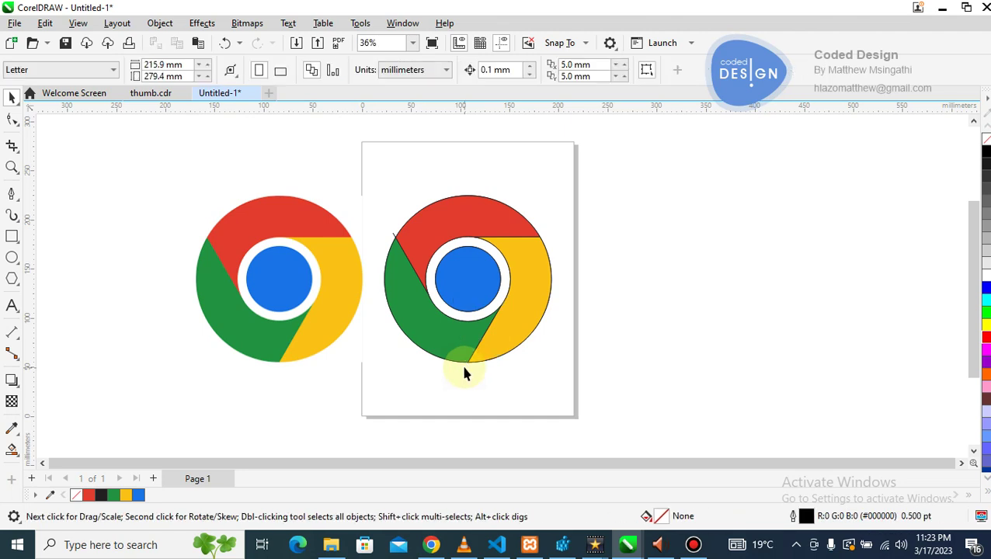
click(392, 232)
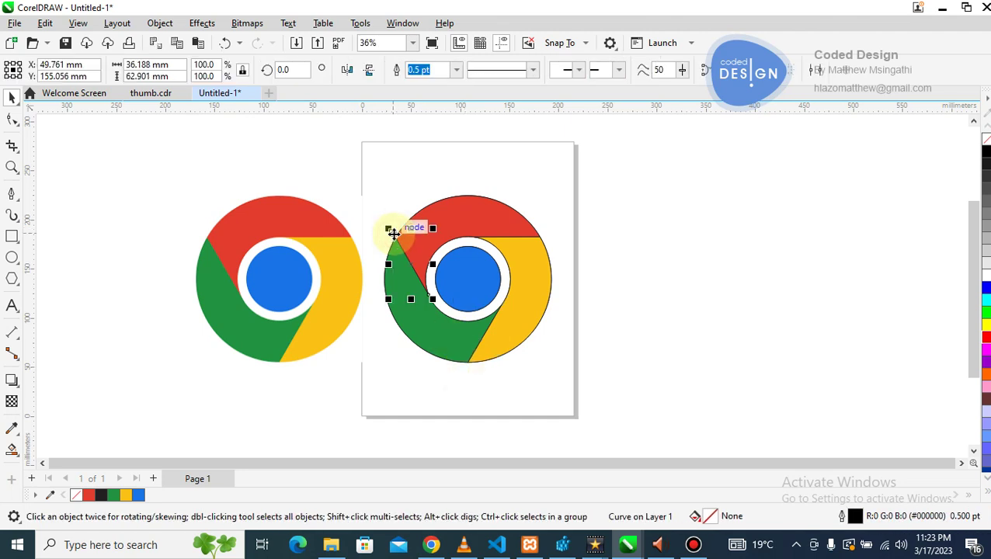
click(391, 230)
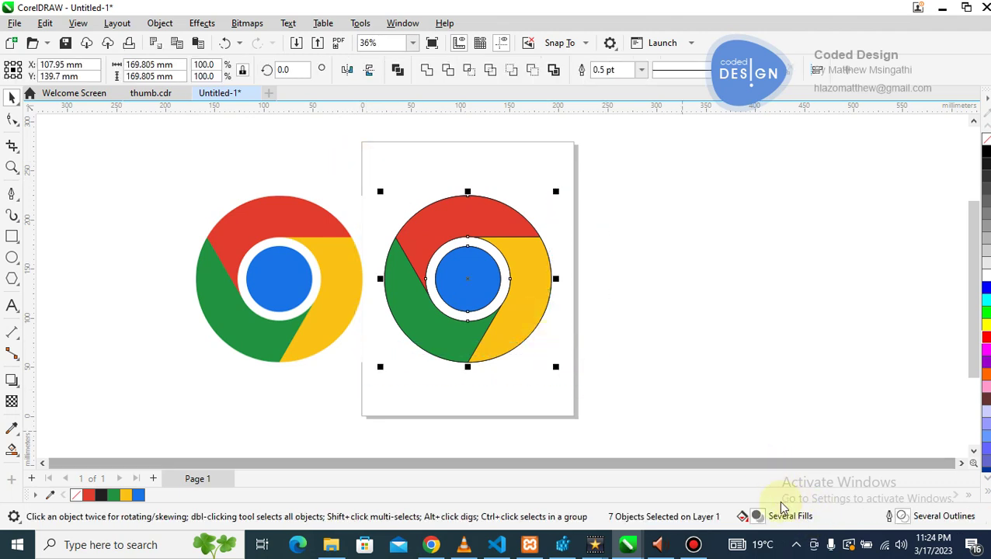
Set the outline width of all seven traced logo objects to None
double_click(902, 517)
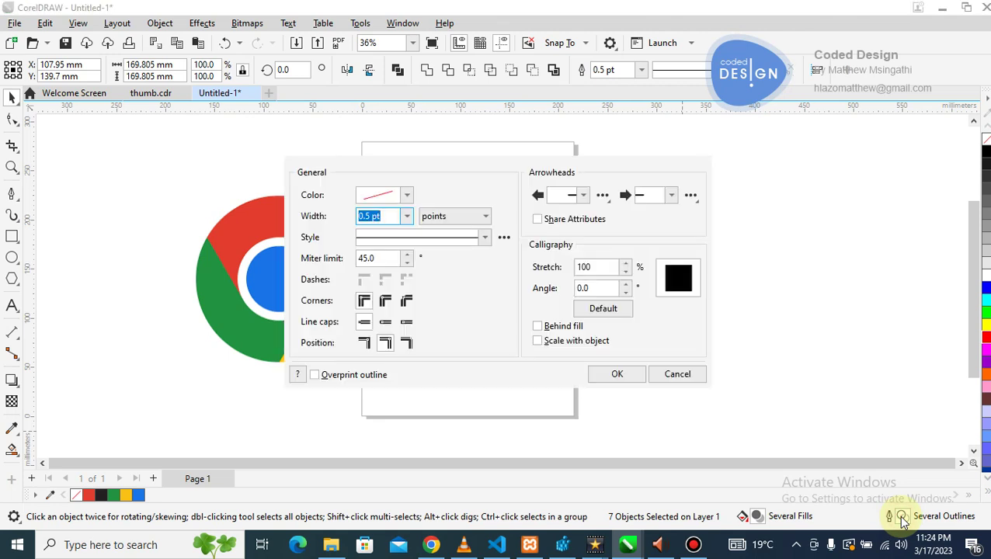
drag(433, 146, 720, 144)
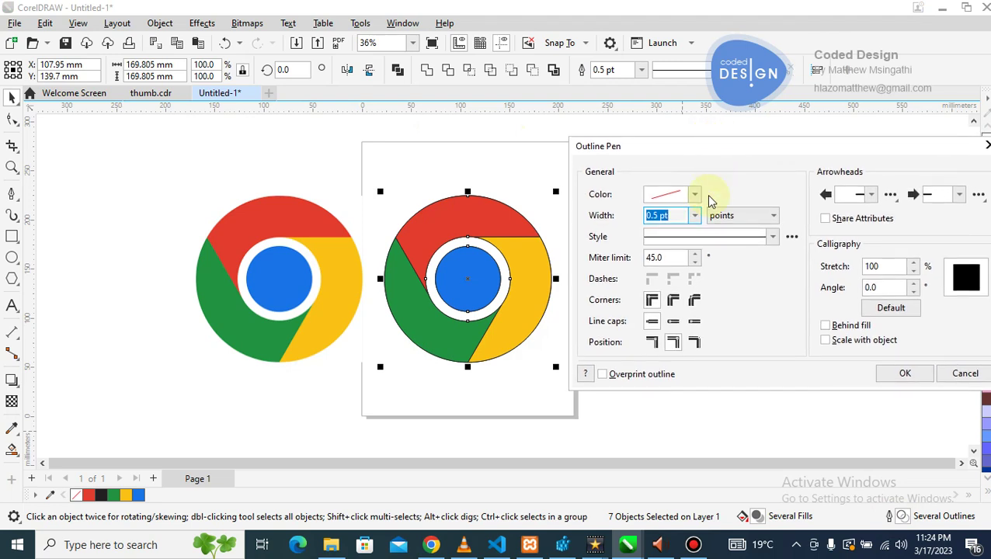
click(696, 216)
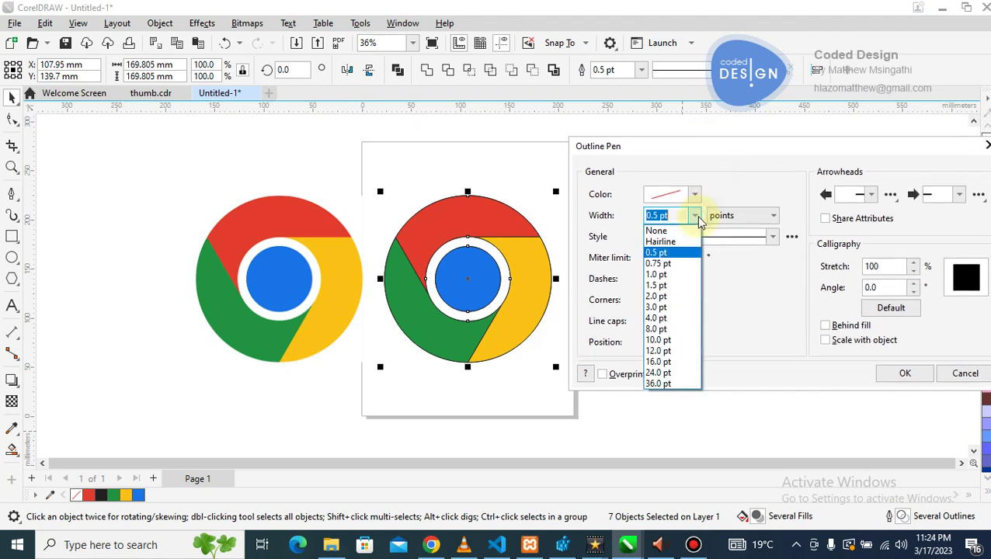
click(659, 231)
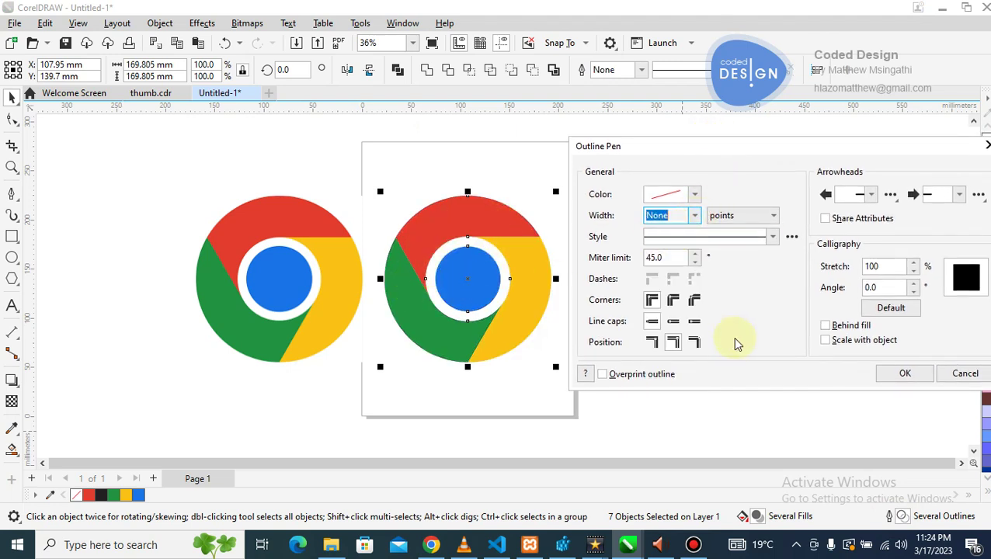
click(904, 374)
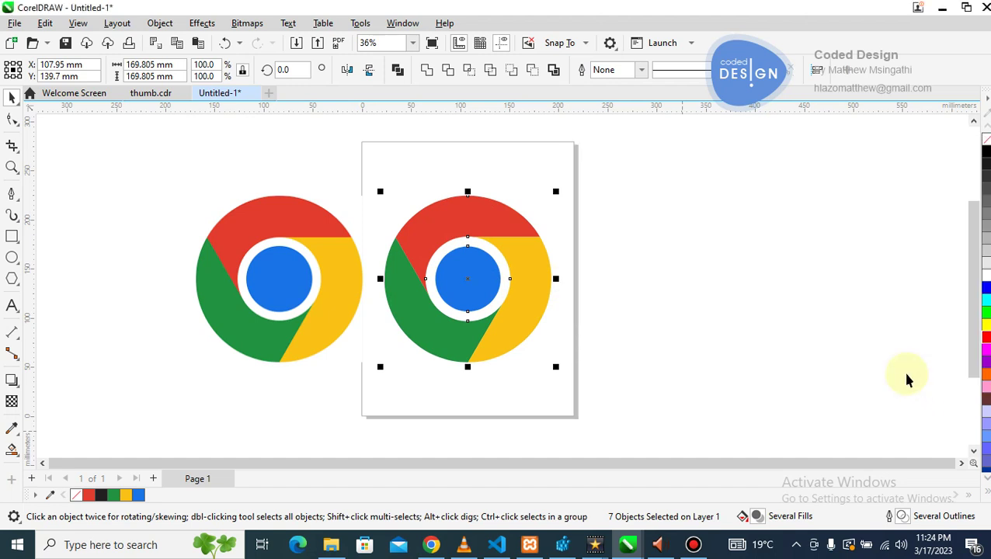
click(566, 346)
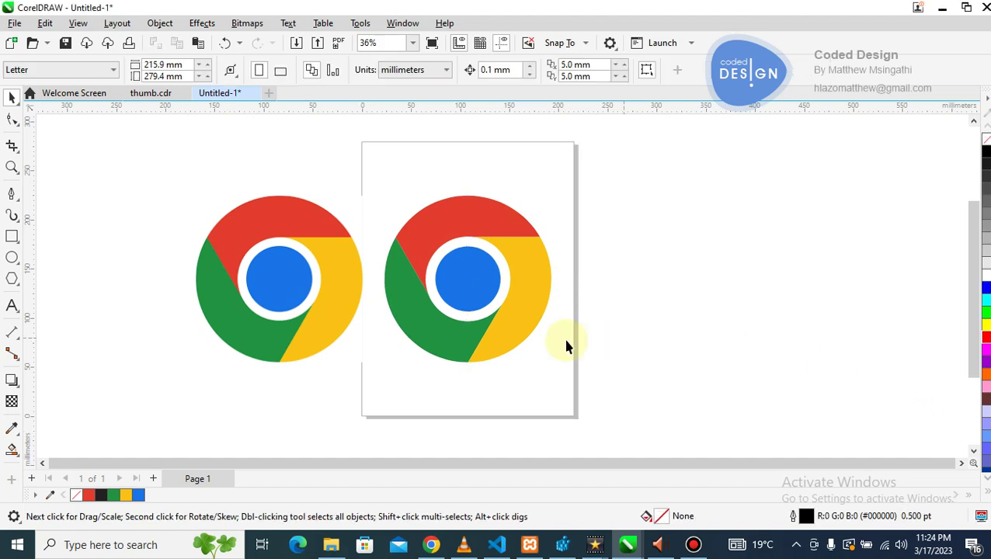
Move the reference bitmap farther left, clear of the page, to about X -139 mm and Y 137 mm
key(z)
right_click(504, 339)
click(13, 98)
drag(261, 227, 442, 332)
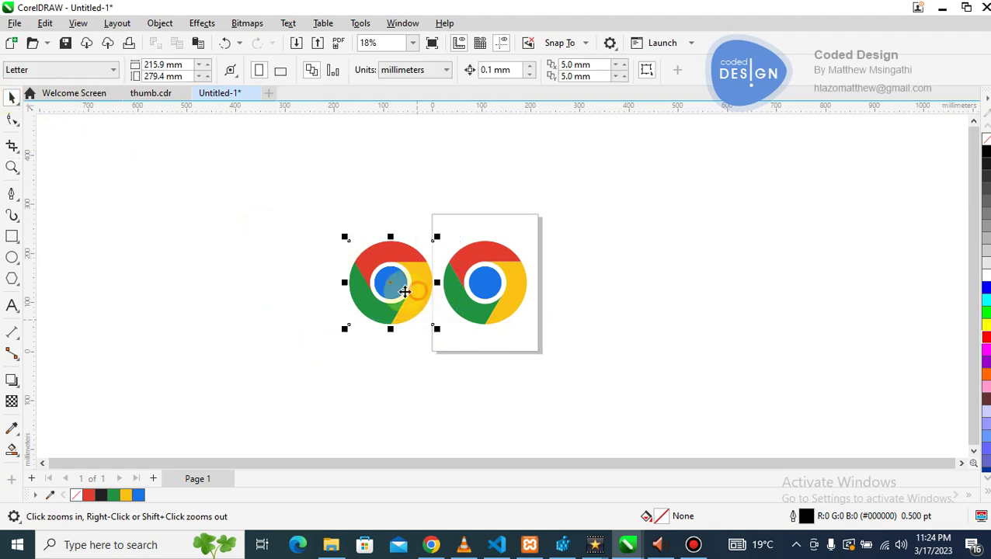
drag(405, 291, 377, 292)
click(461, 333)
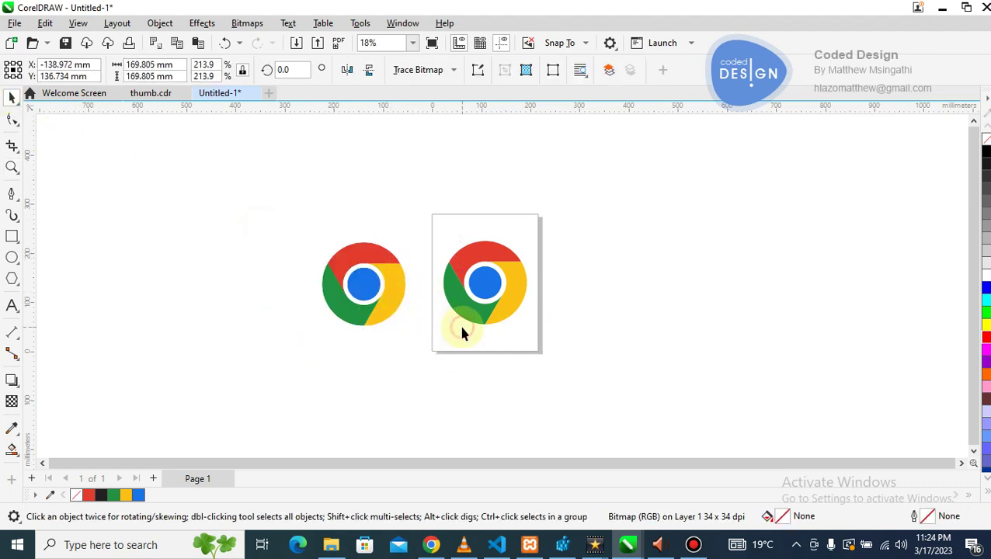
click(413, 336)
Examine the outer edge of the reference bitmap's red section at 1142% magnification for pixelation
key(z)
click(407, 267)
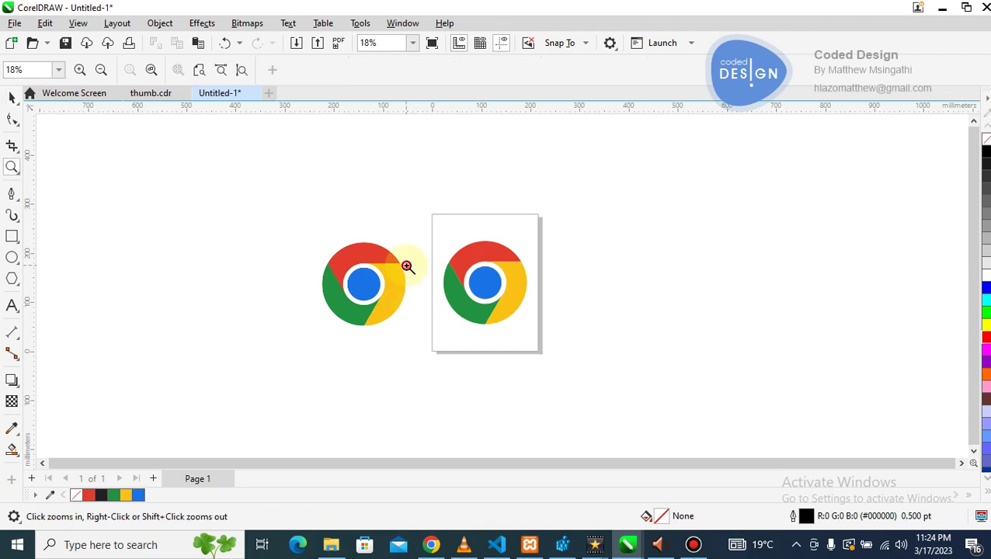
click(494, 266)
click(482, 288)
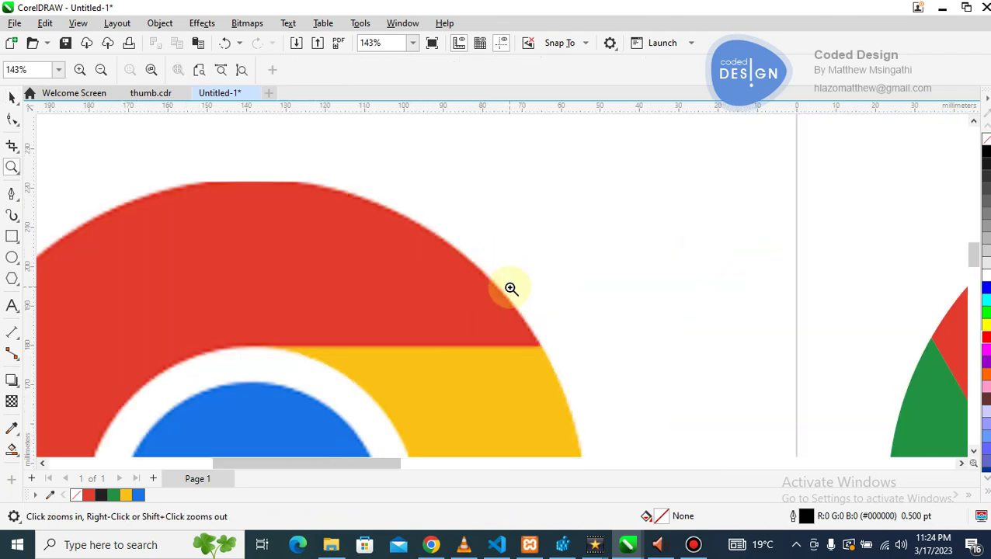
click(510, 291)
click(499, 314)
click(502, 316)
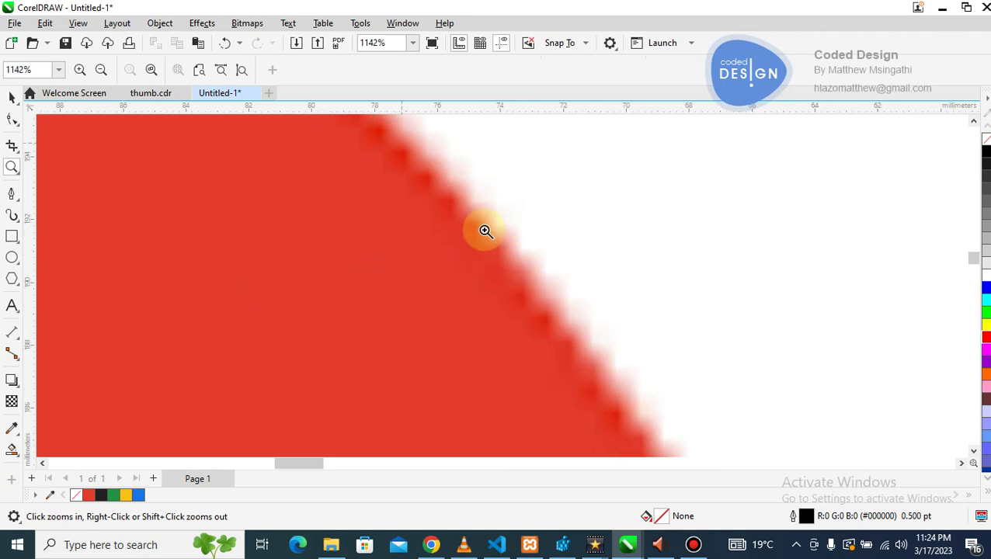
scroll(851, 263, down, 3)
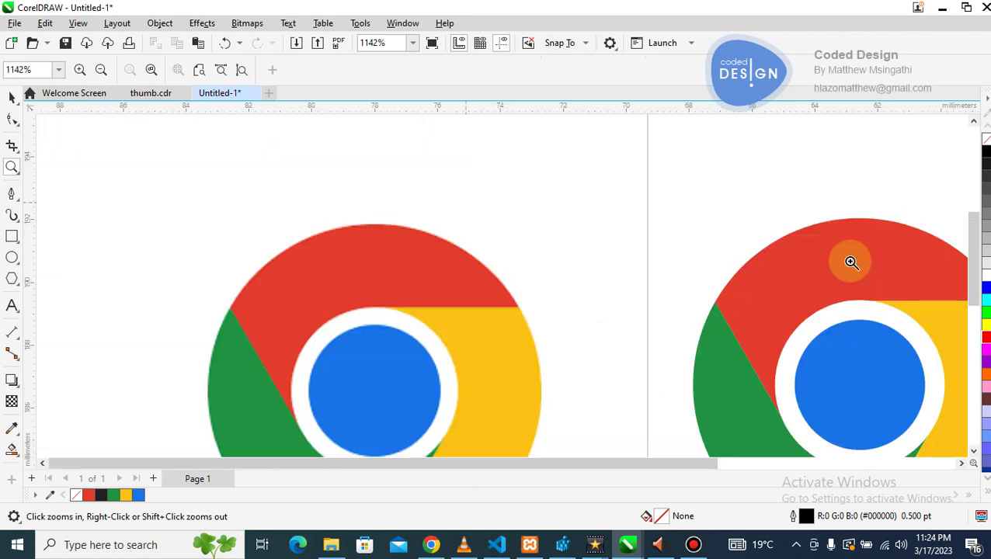
Examine the outer edge of the traced vector logo's red section at 1142% magnification for comparison
click(905, 247)
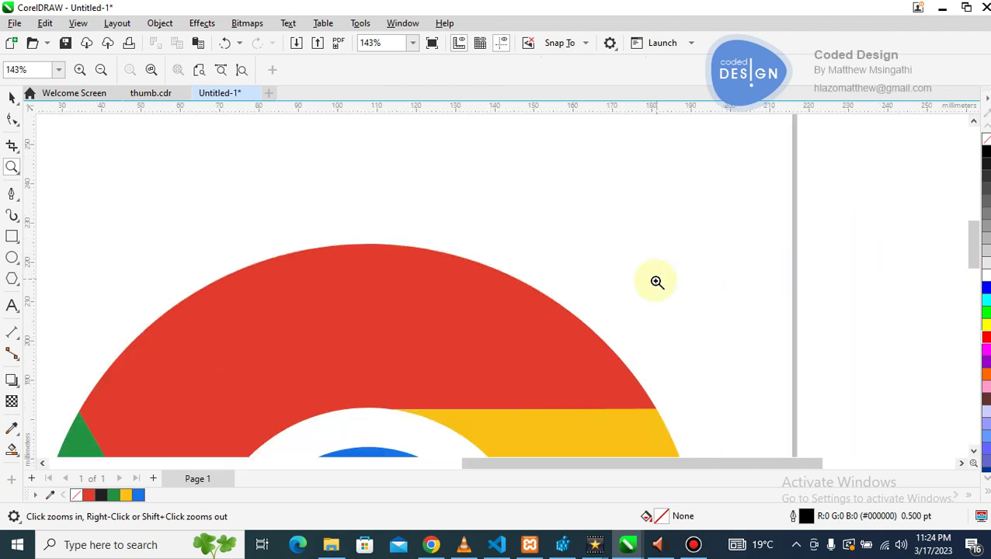
click(568, 321)
click(569, 322)
click(513, 307)
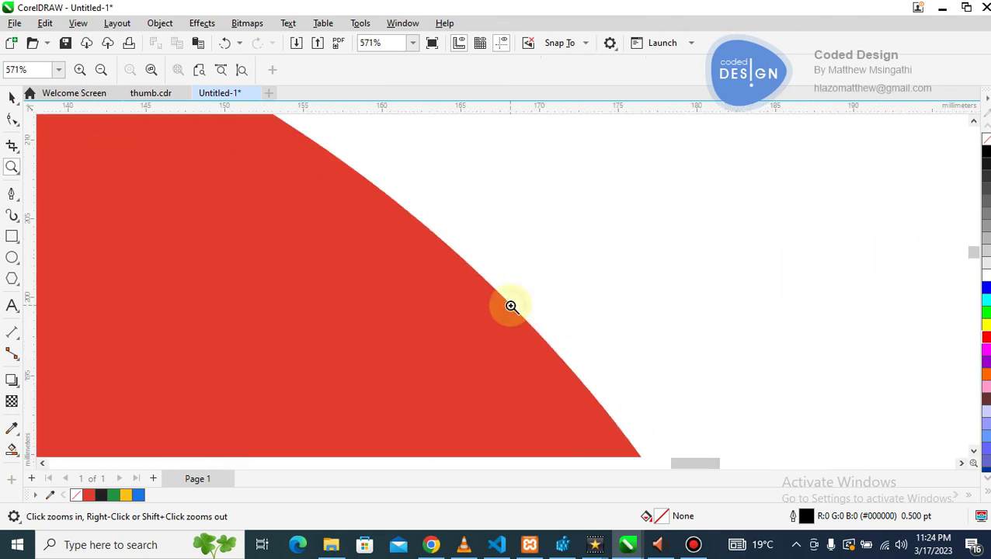
click(512, 307)
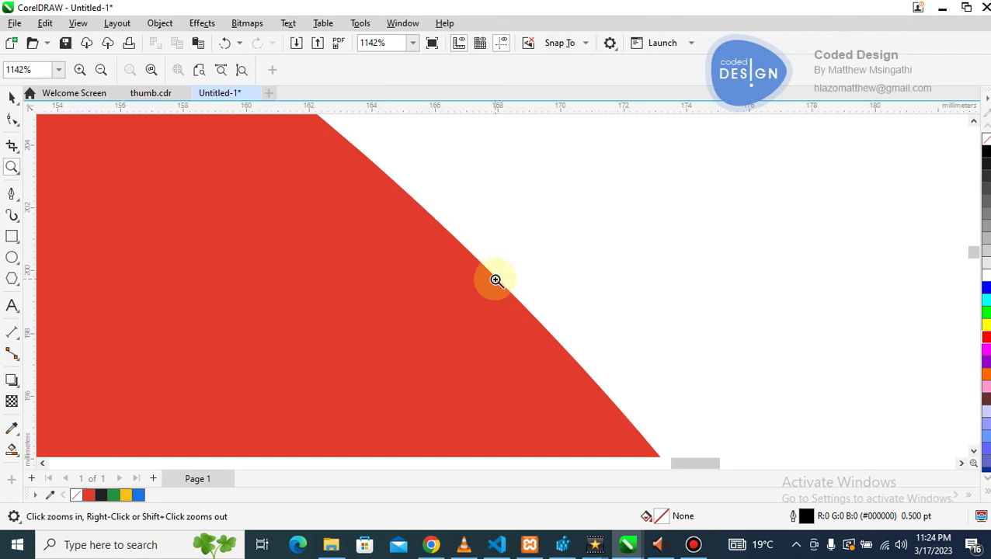
Examine the outer edge of the traced vector logo's red section more closely at 4567% magnification
click(495, 280)
click(505, 286)
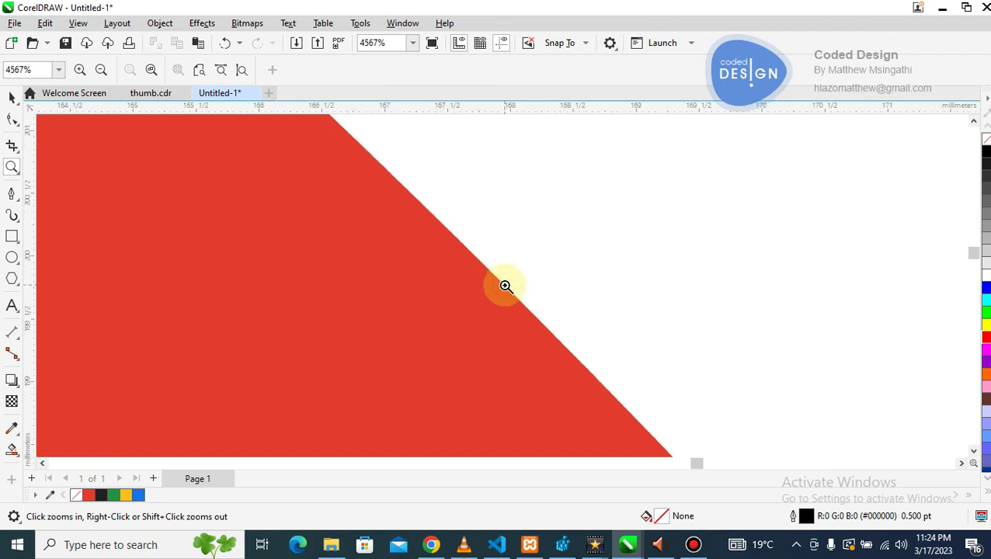
Compare the complete reference bitmap and traced vector logo side by side at 36% magnification, and return to the Pick tool
shift+click(430, 248)
shift+click(431, 249)
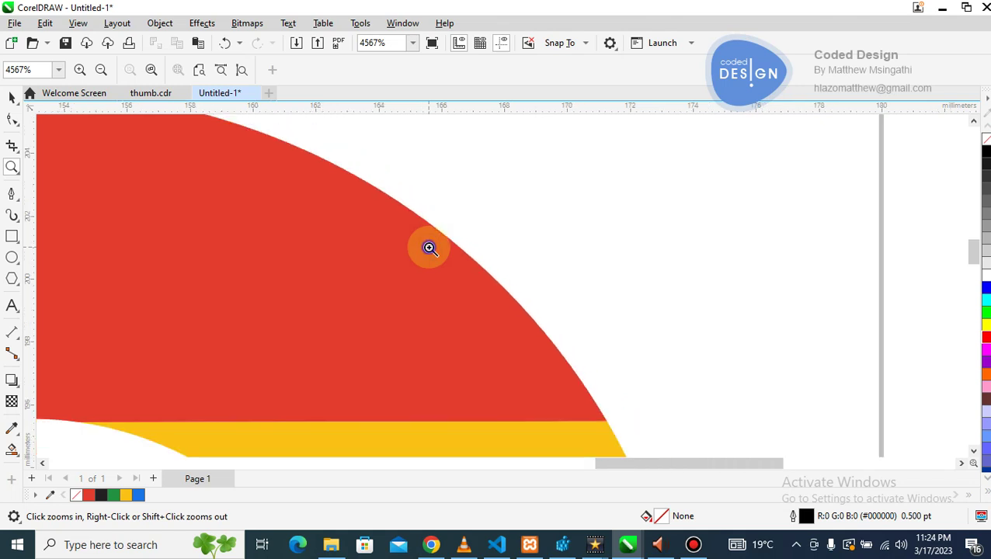
shift+click(431, 248)
shift+click(430, 249)
shift+click(430, 249)
shift+click(430, 249)
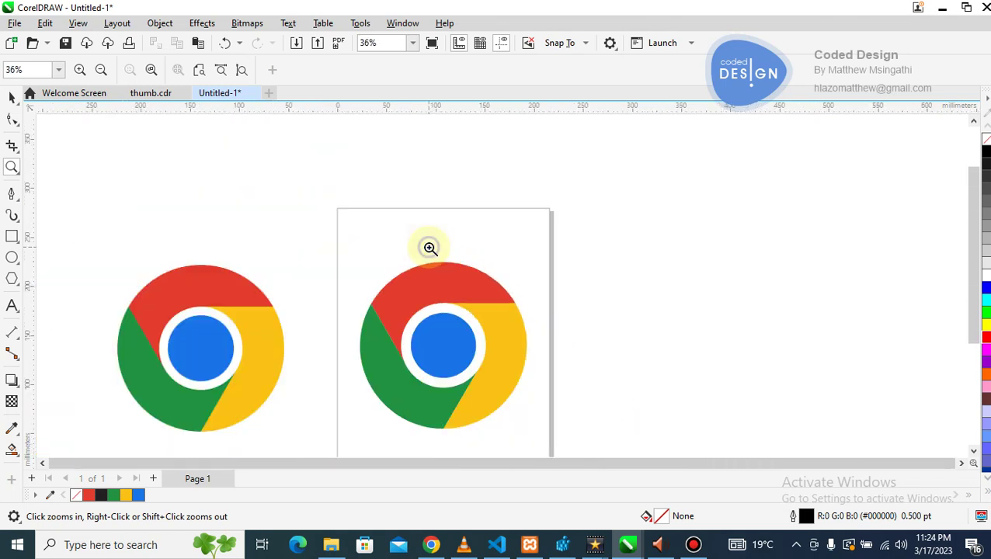
shift+click(402, 303)
click(420, 314)
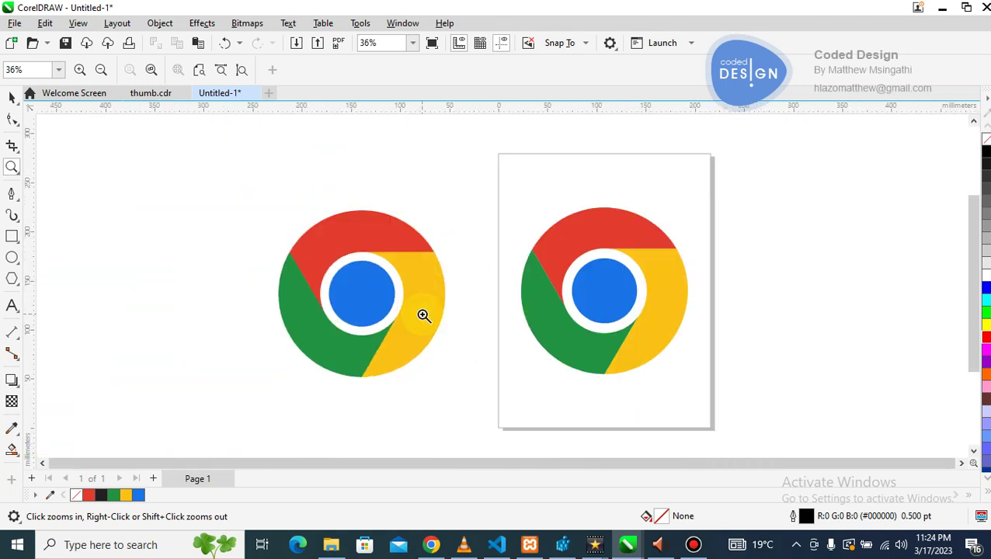
shift+click(466, 302)
click(567, 284)
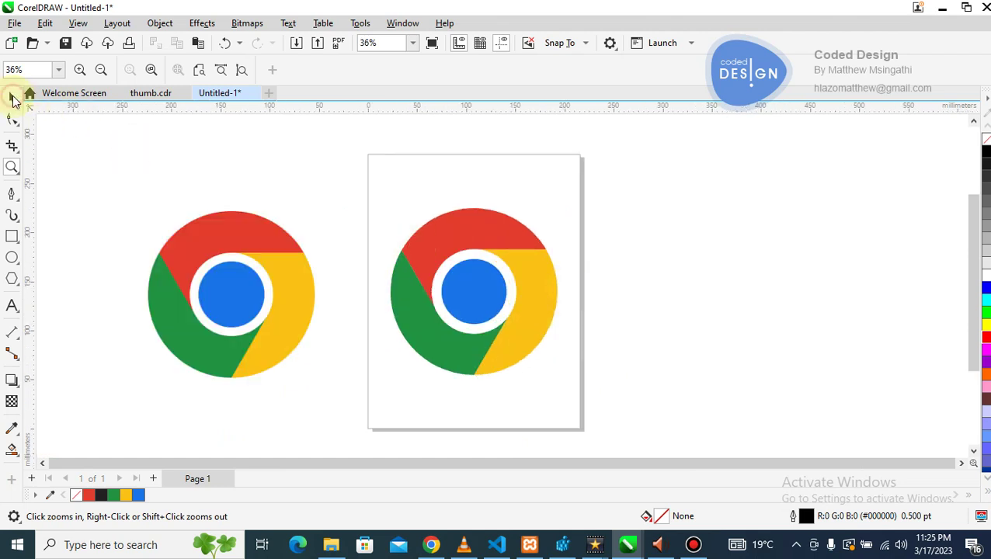
click(12, 98)
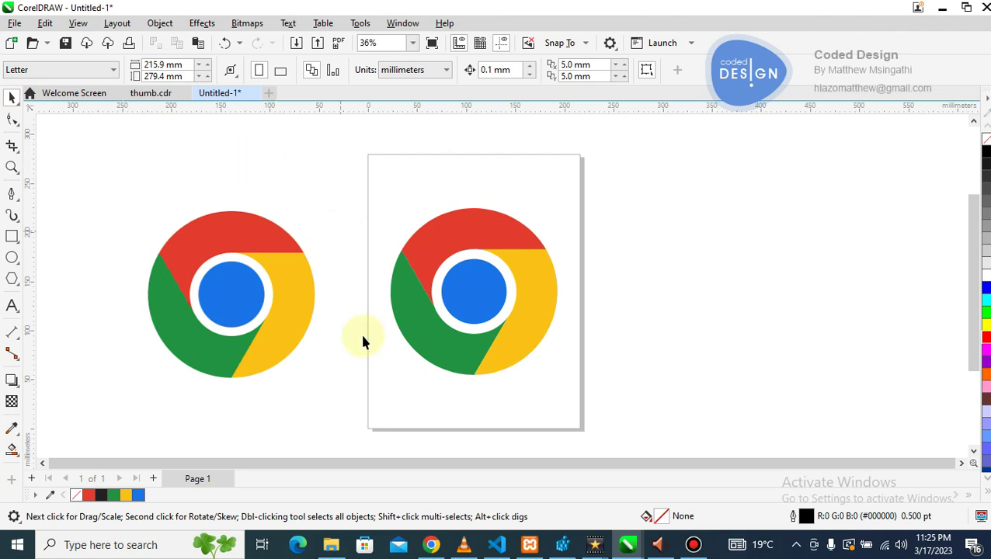